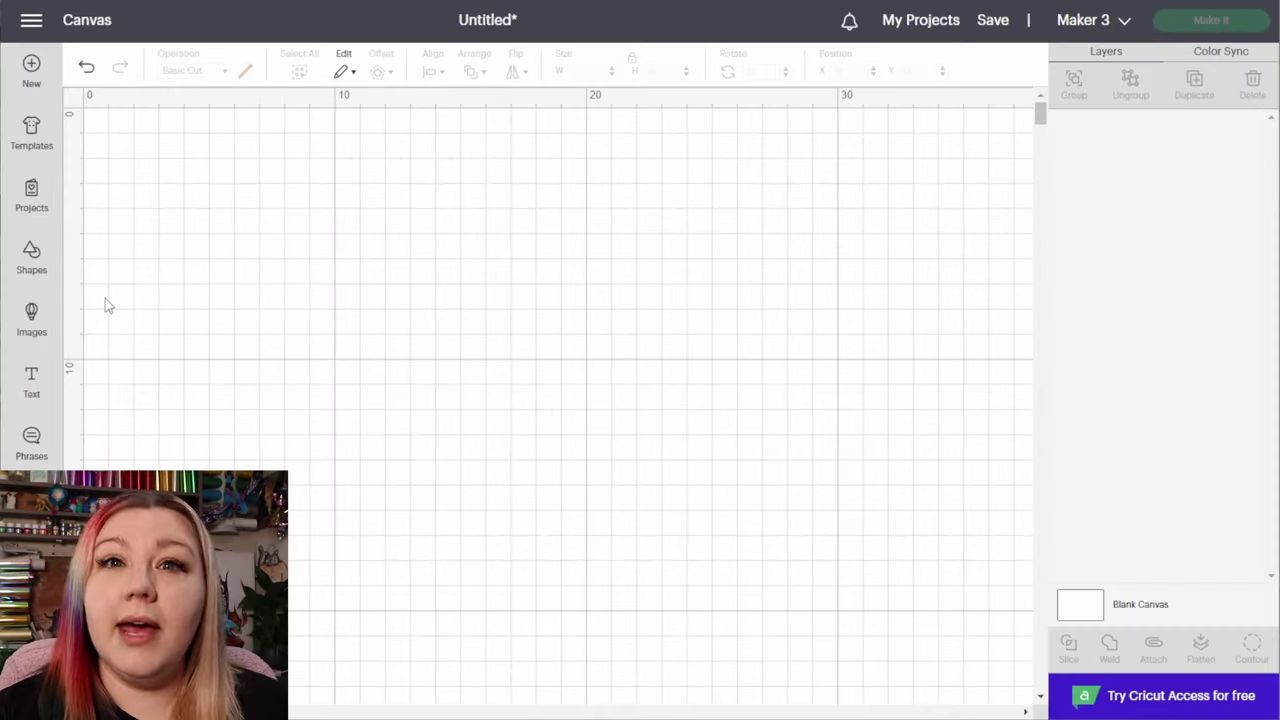
# Step: Add a square sized to 29.2 cm and move it to the canvas's right side
pyautogui.click(31, 258)
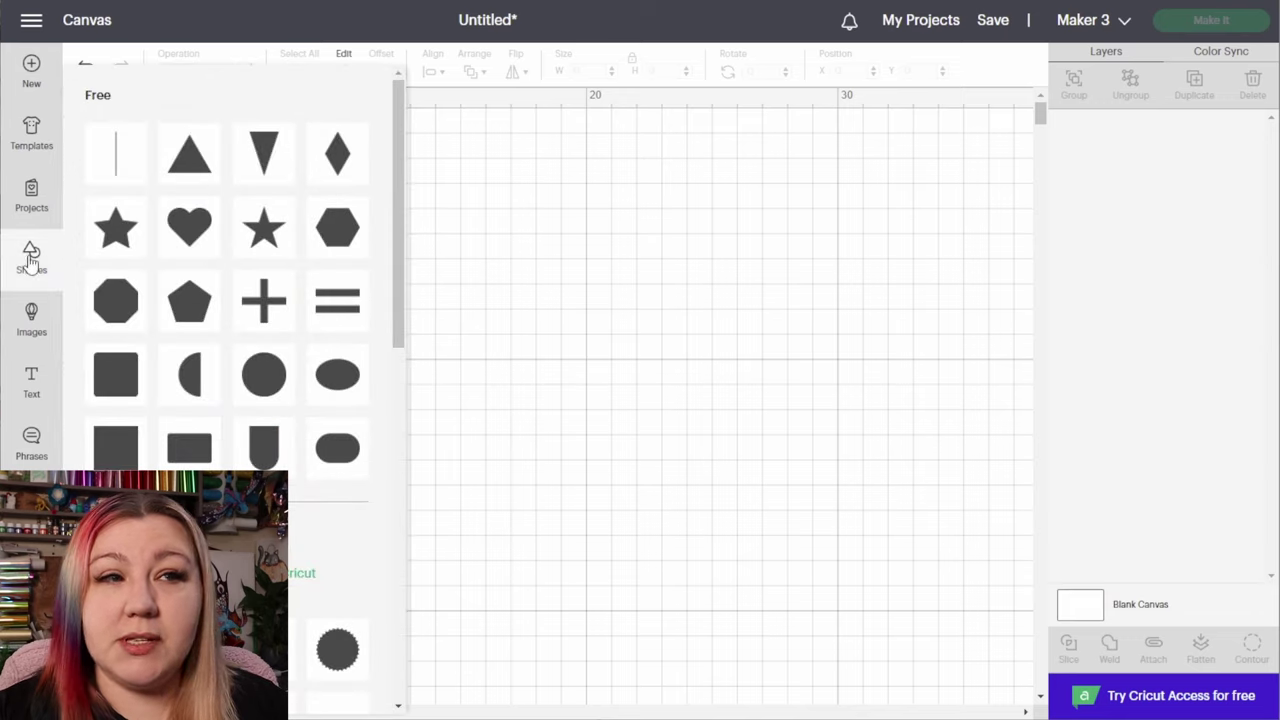
pyautogui.click(110, 456)
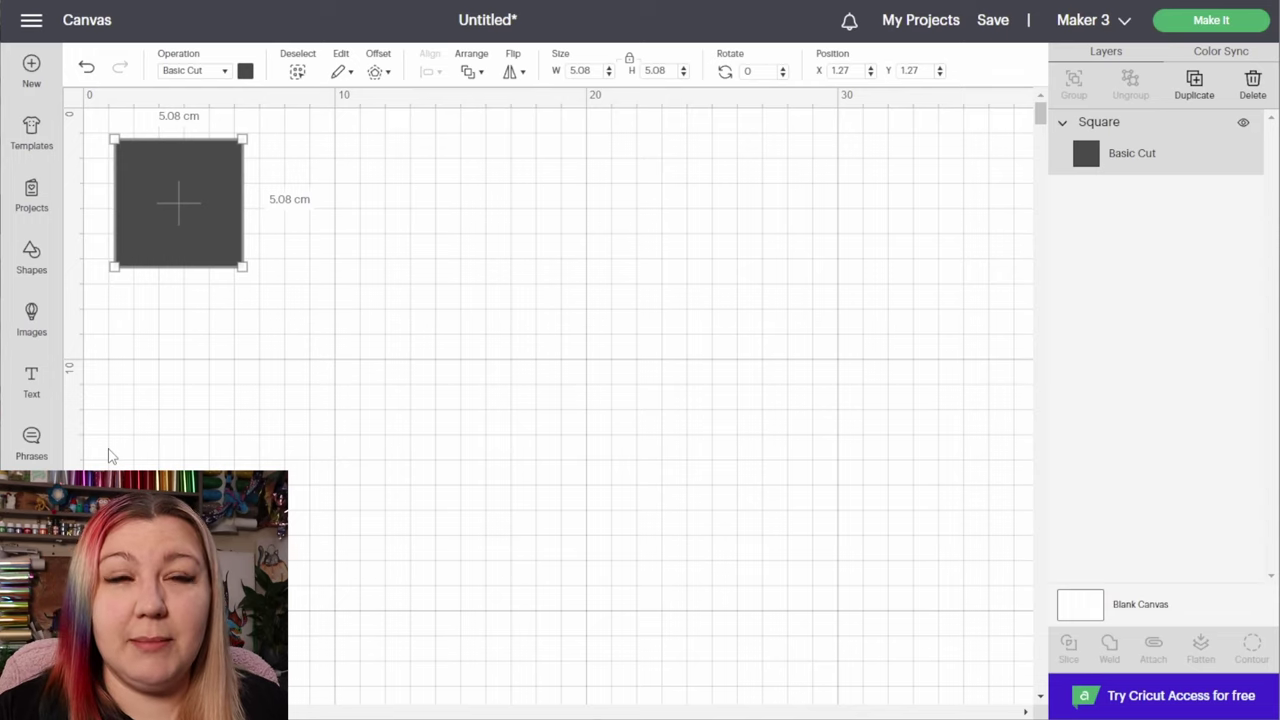
pyautogui.doubleClick(588, 71)
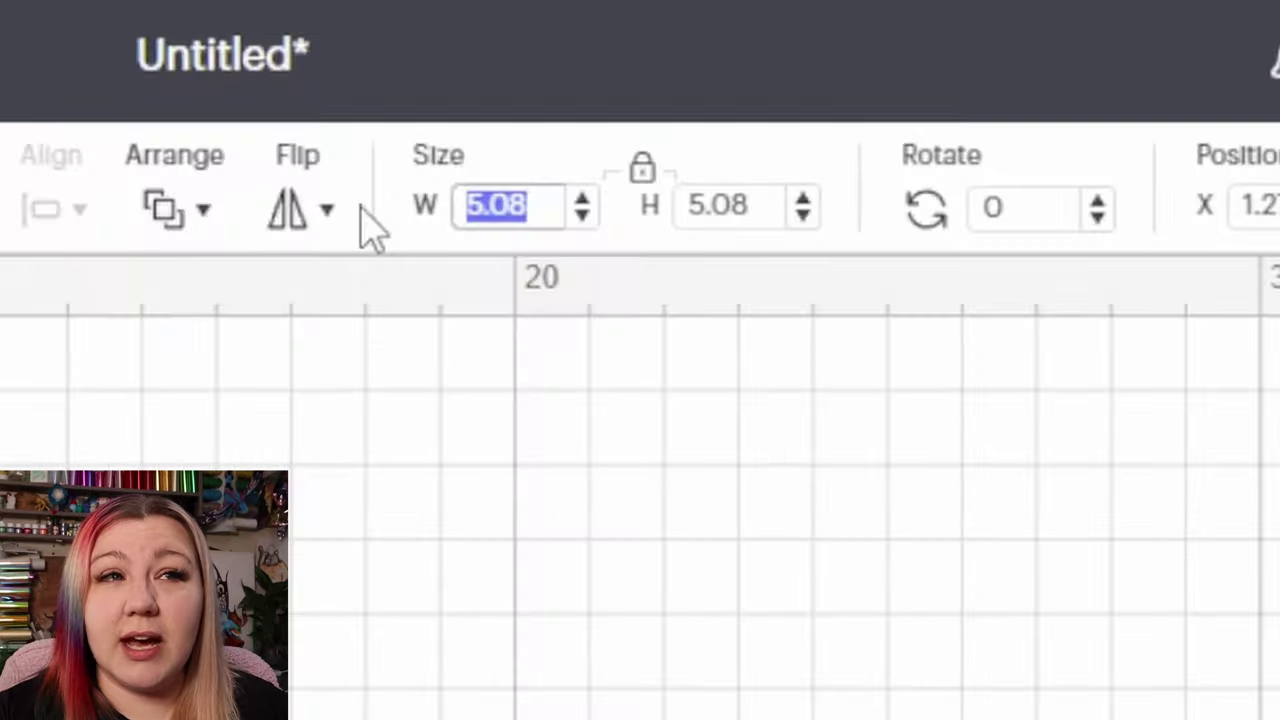
pyautogui.write('29.2')
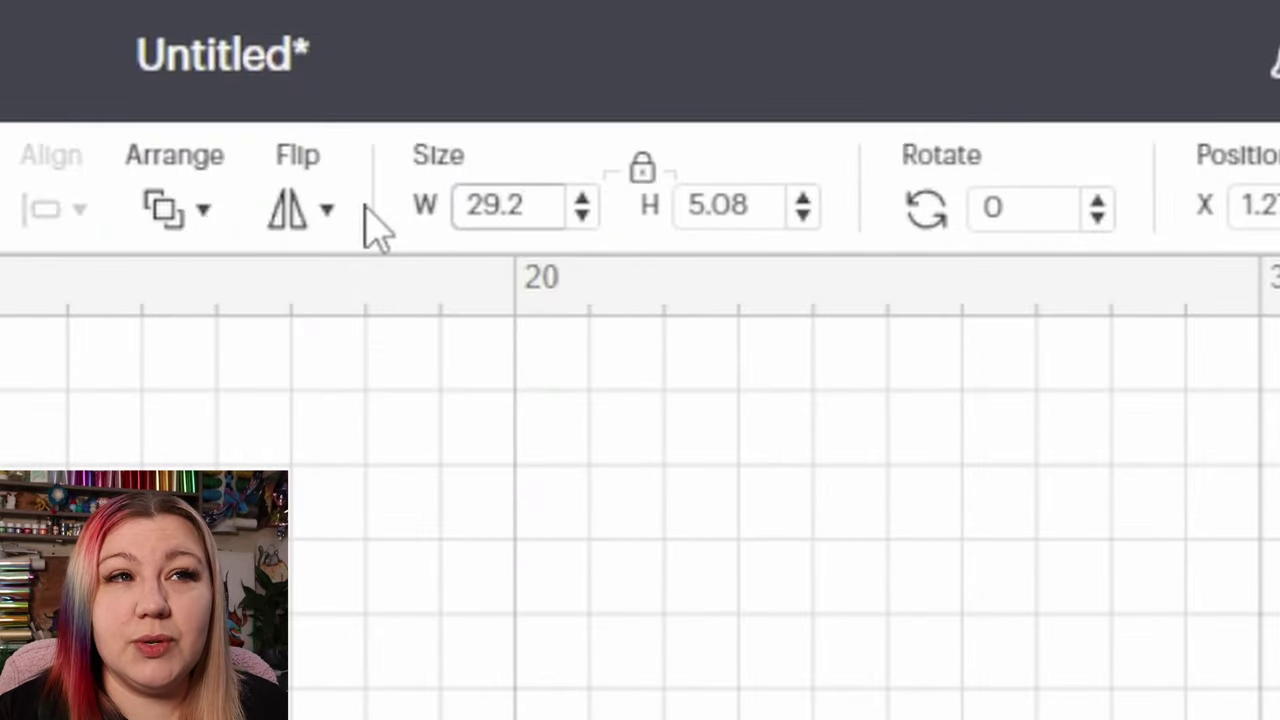
pyautogui.press('Return')
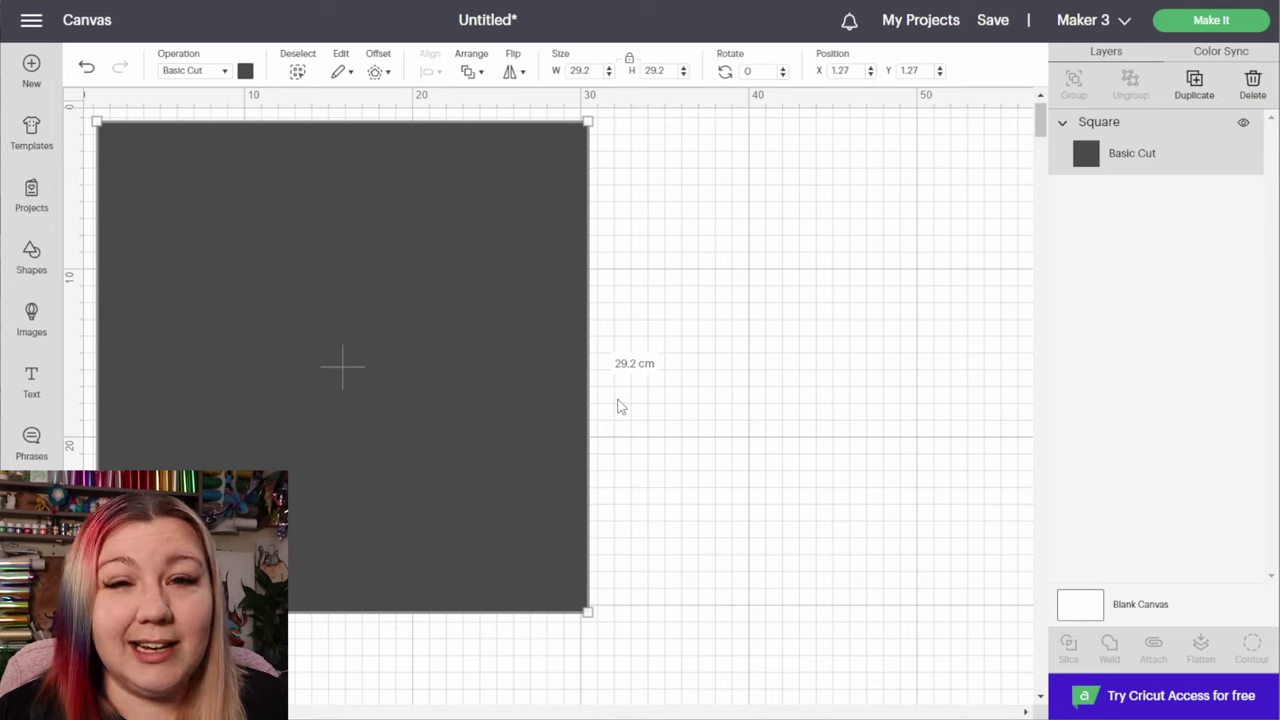
pyautogui.moveTo(370, 454); pyautogui.dragTo(717, 449)
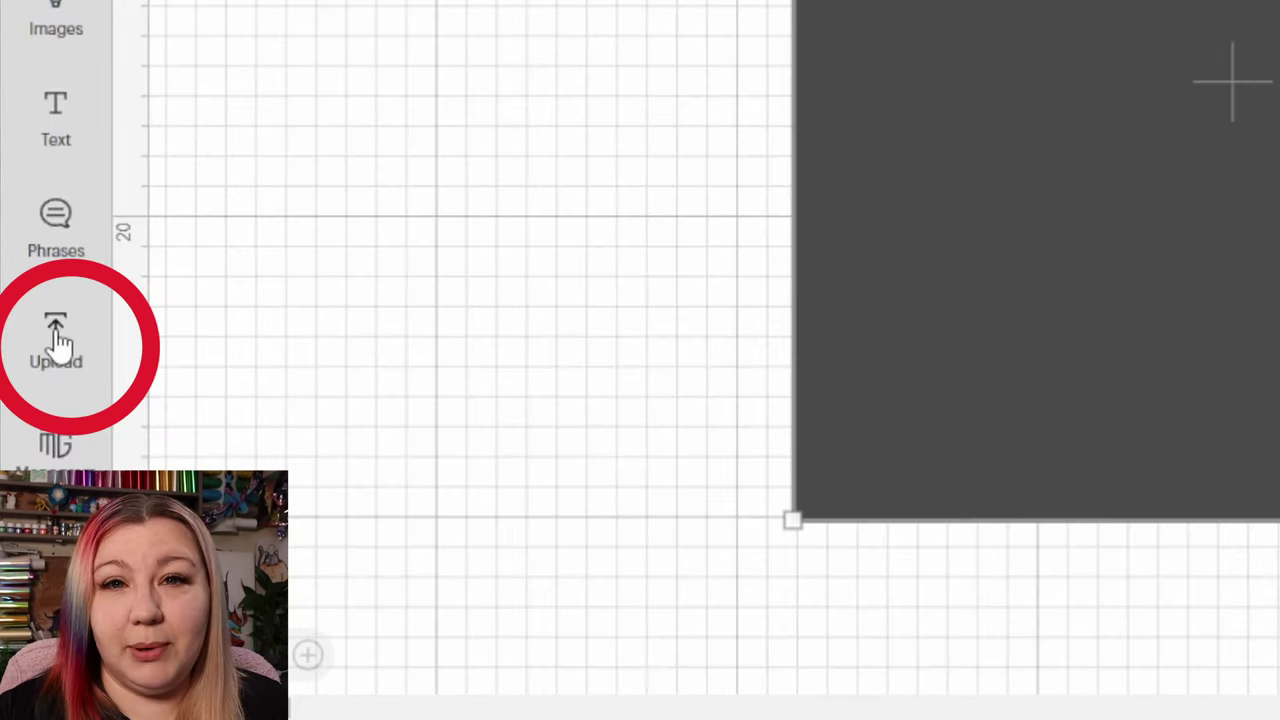
# Step: Place the uploaded ZAGA logo image on the canvas
pyautogui.click(56, 338)
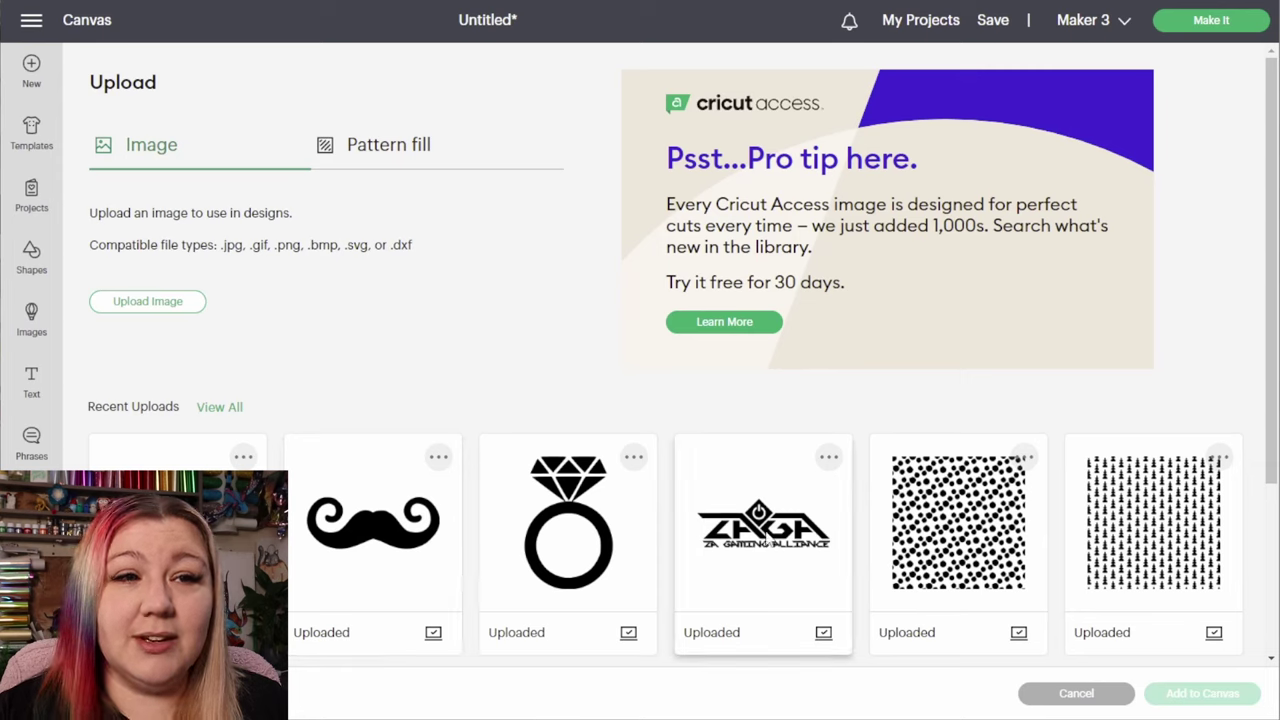
pyautogui.click(765, 540)
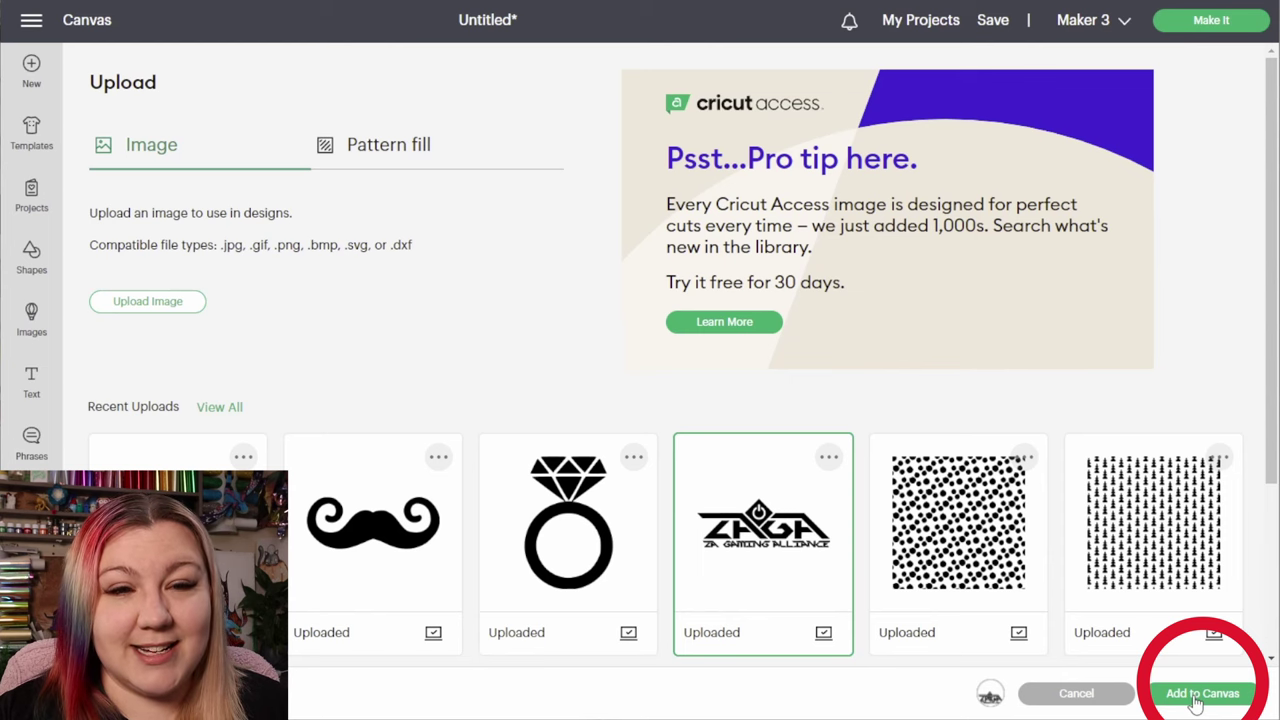
pyautogui.click(1200, 693)
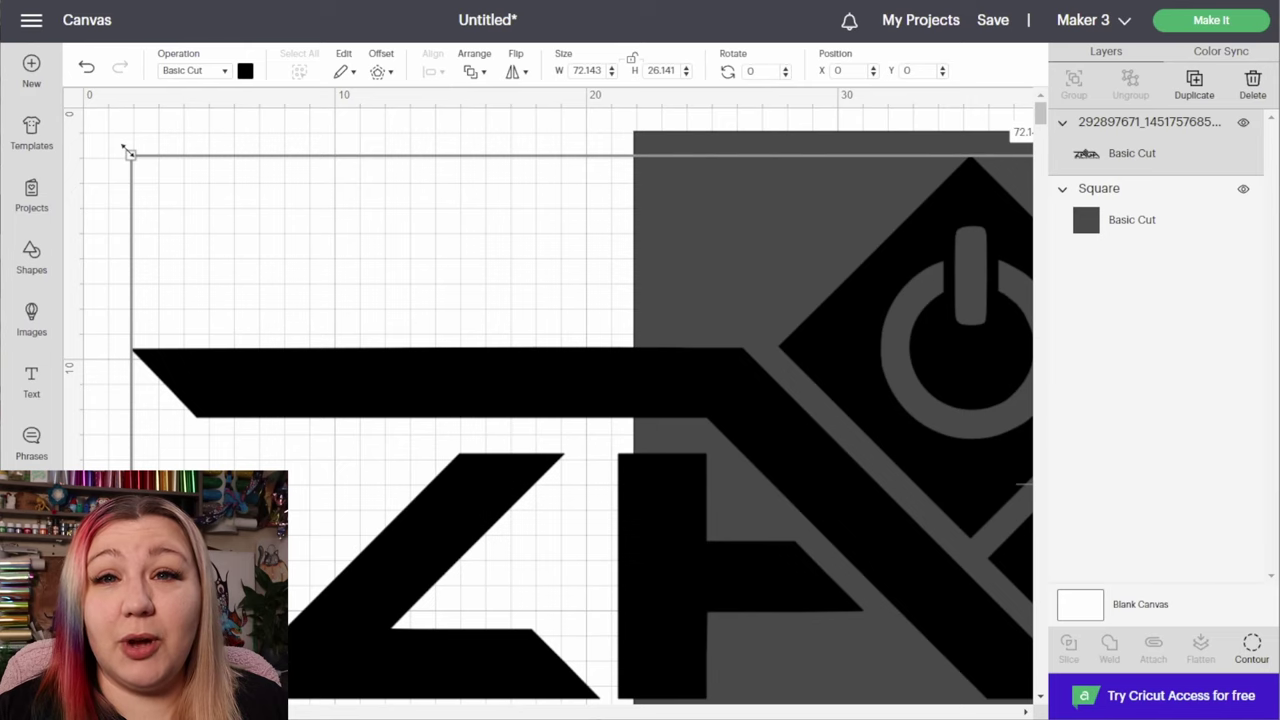
# Step: Shrink the ZAGA logo to 16 cm wide and move it left of the square
pyautogui.moveTo(128, 150); pyautogui.dragTo(931, 446)
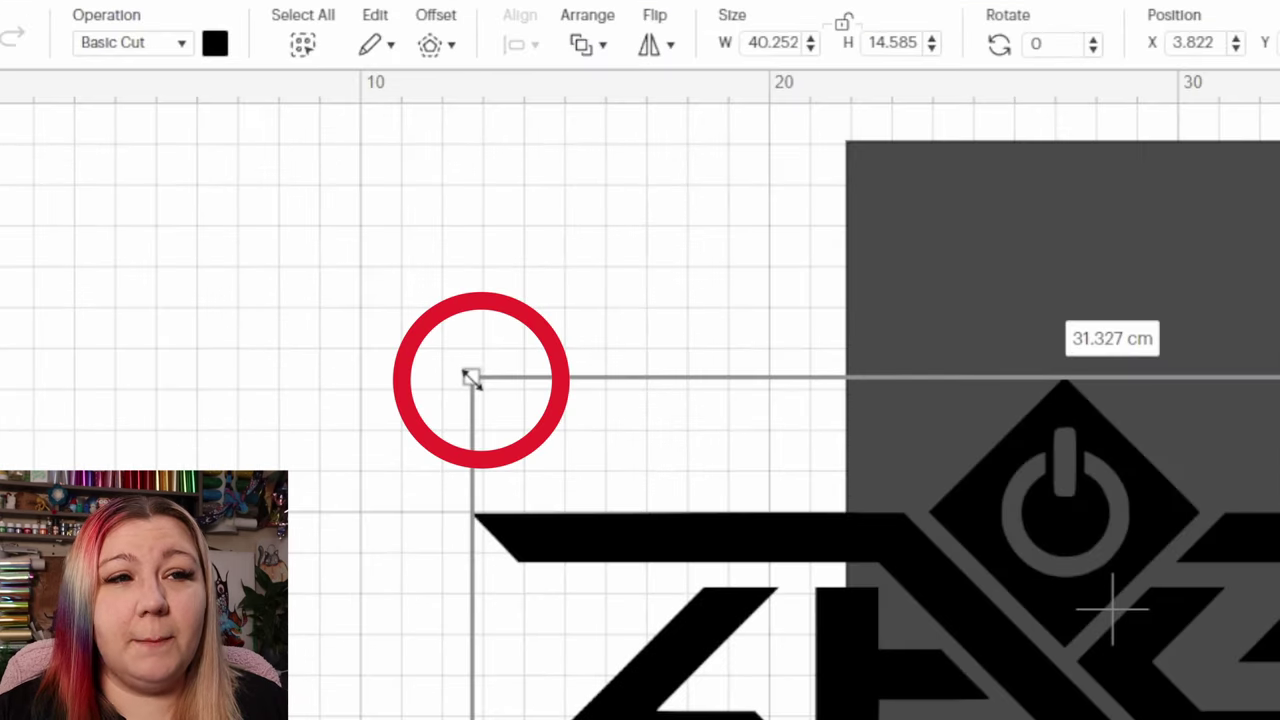
pyautogui.moveTo(470, 378); pyautogui.dragTo(1095, 600)
pyautogui.moveTo(873, 505); pyautogui.dragTo(338, 455)
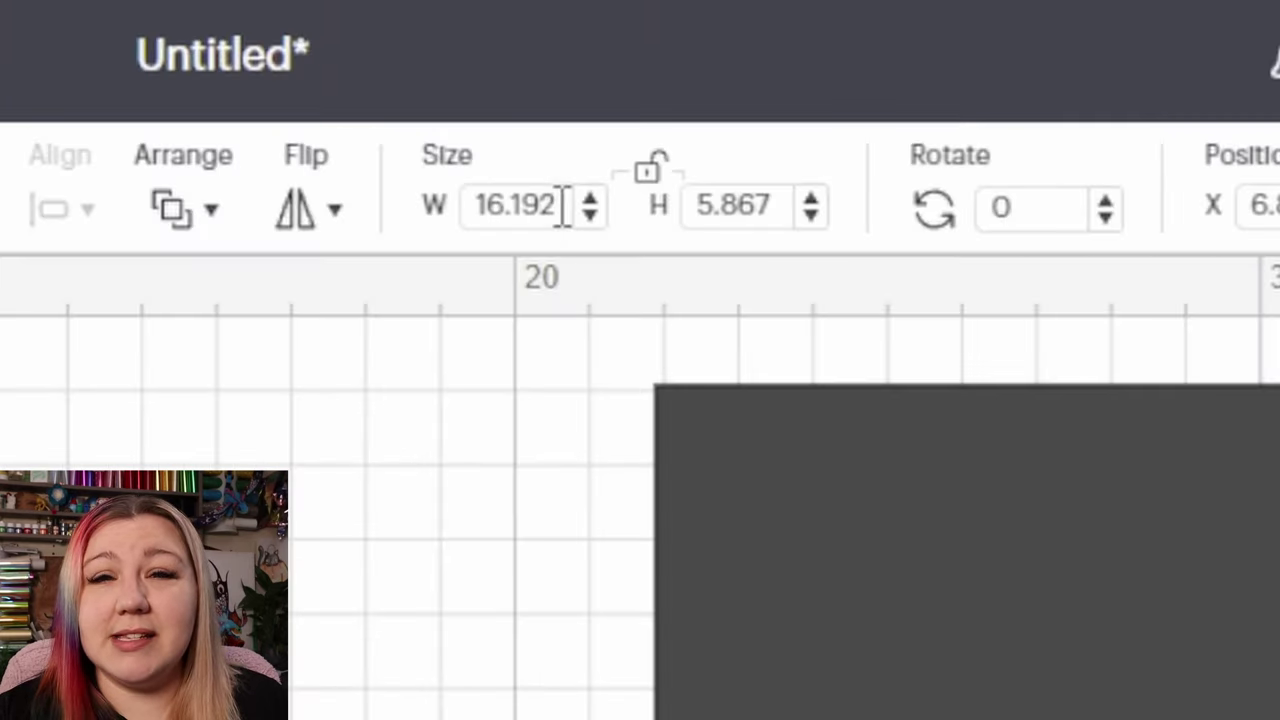
pyautogui.click(563, 207)
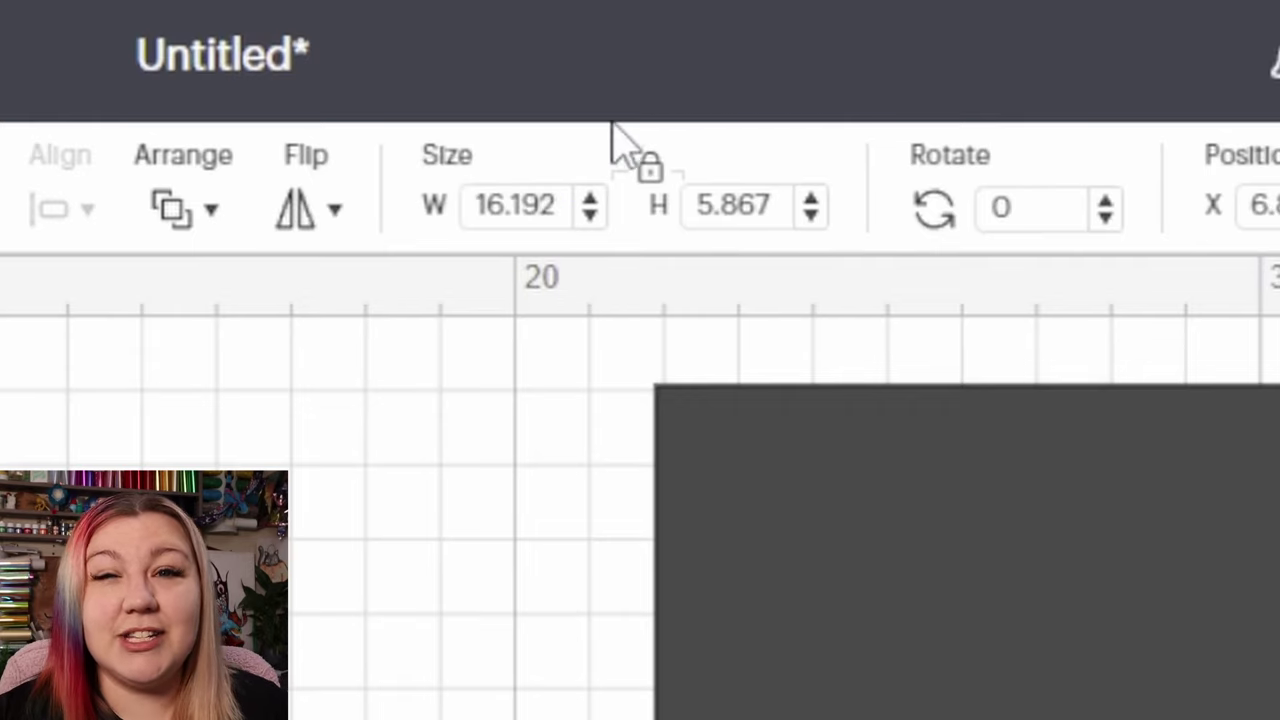
pyautogui.click(563, 210)
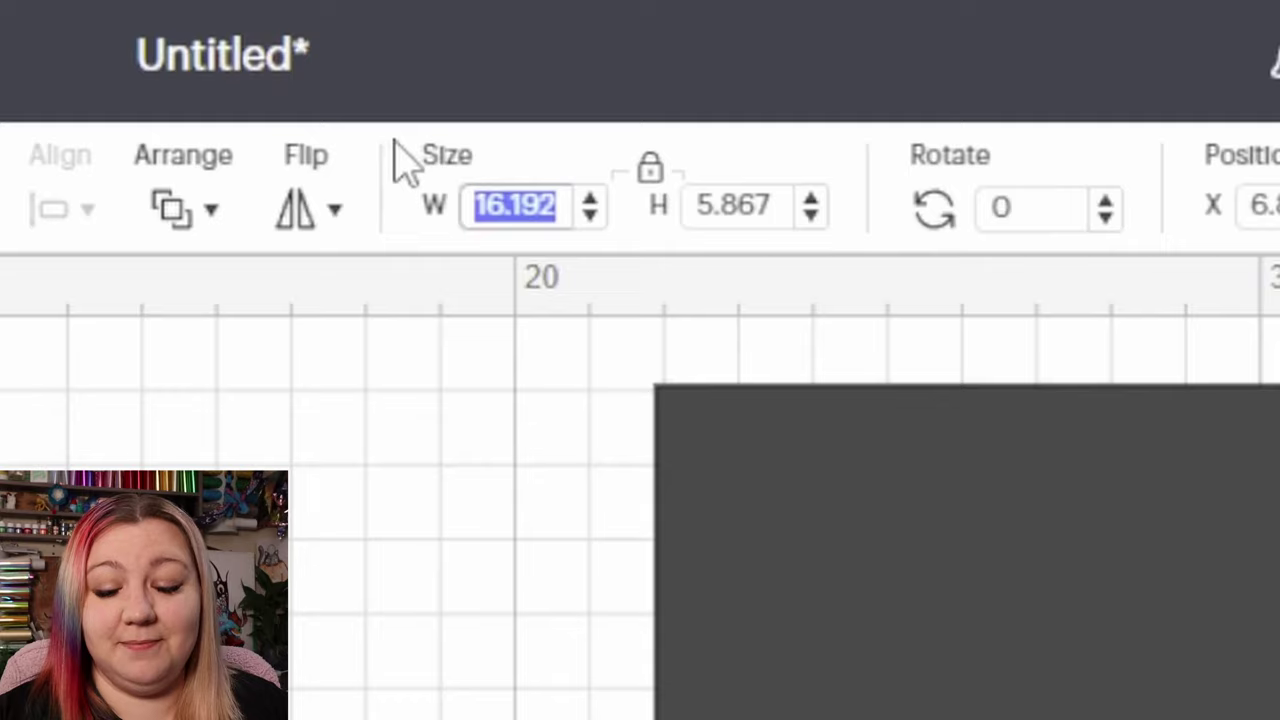
pyautogui.write('16')
pyautogui.press('Return')
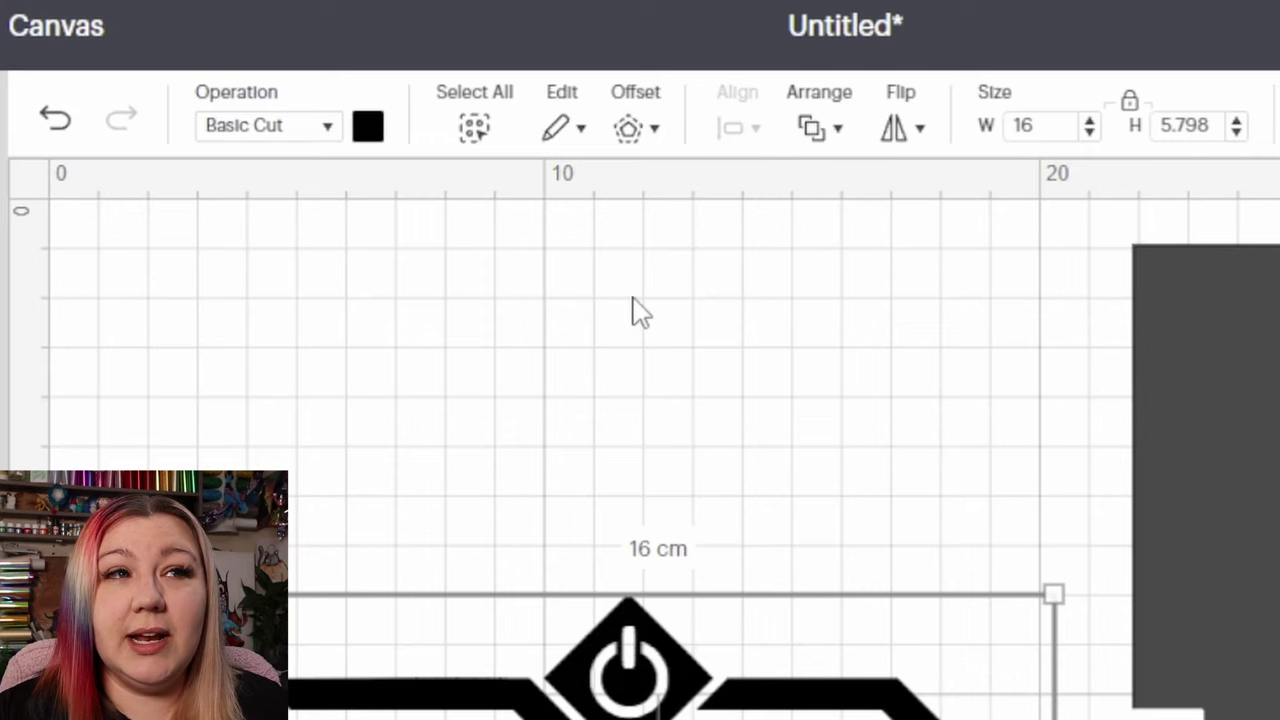
# Step: Apply a 0.5 cm offset around the ZAGA logo, creating a 17 × 6.798 cm backing shape
pyautogui.click(633, 142)
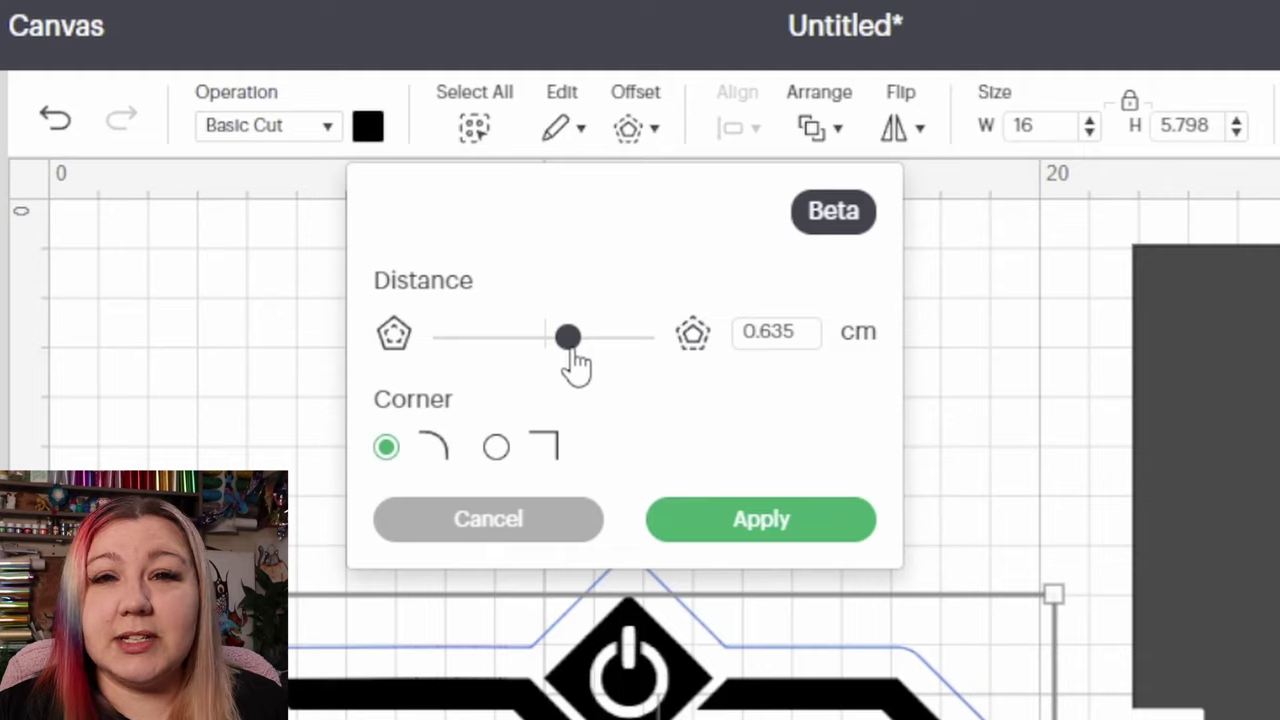
pyautogui.moveTo(572, 352); pyautogui.dragTo(568, 352)
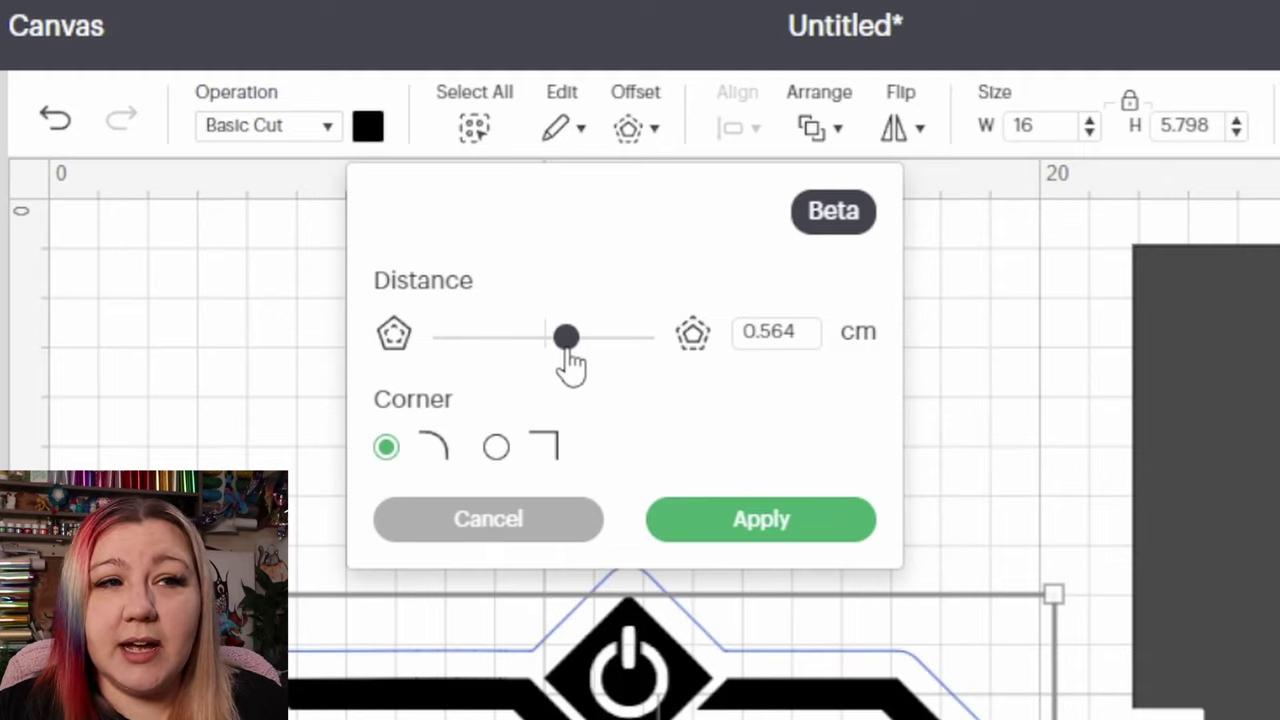
pyautogui.moveTo(568, 352)
pyautogui.mouseDown()
pyautogui.moveTo(611, 352)
pyautogui.moveTo(547, 352)
pyautogui.mouseUp()
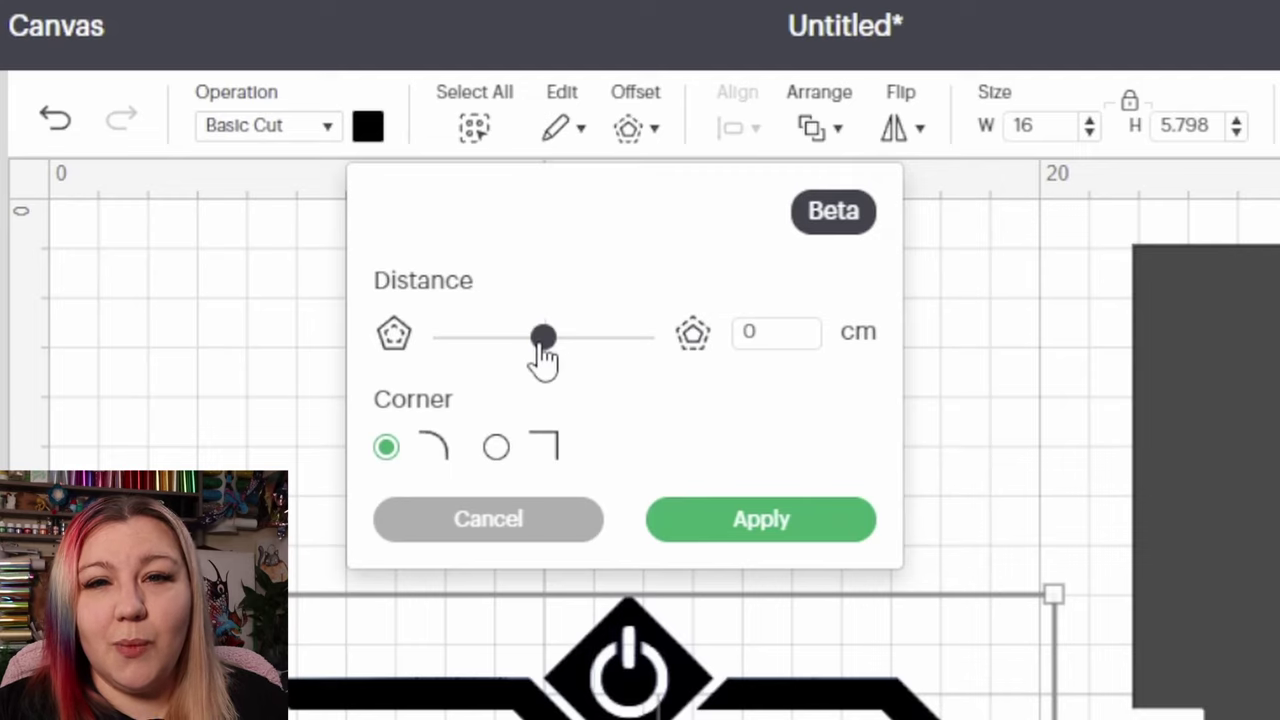
pyautogui.moveTo(550, 352); pyautogui.dragTo(558, 348)
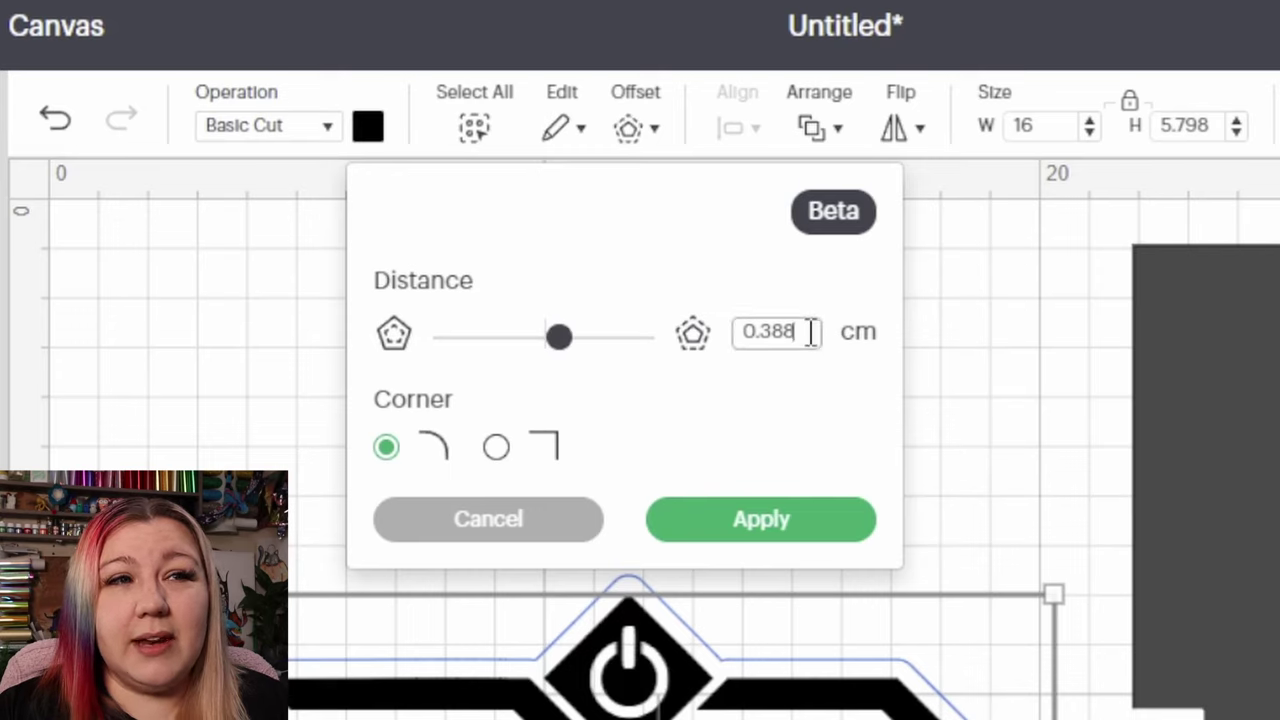
pyautogui.moveTo(811, 331); pyautogui.dragTo(747, 322)
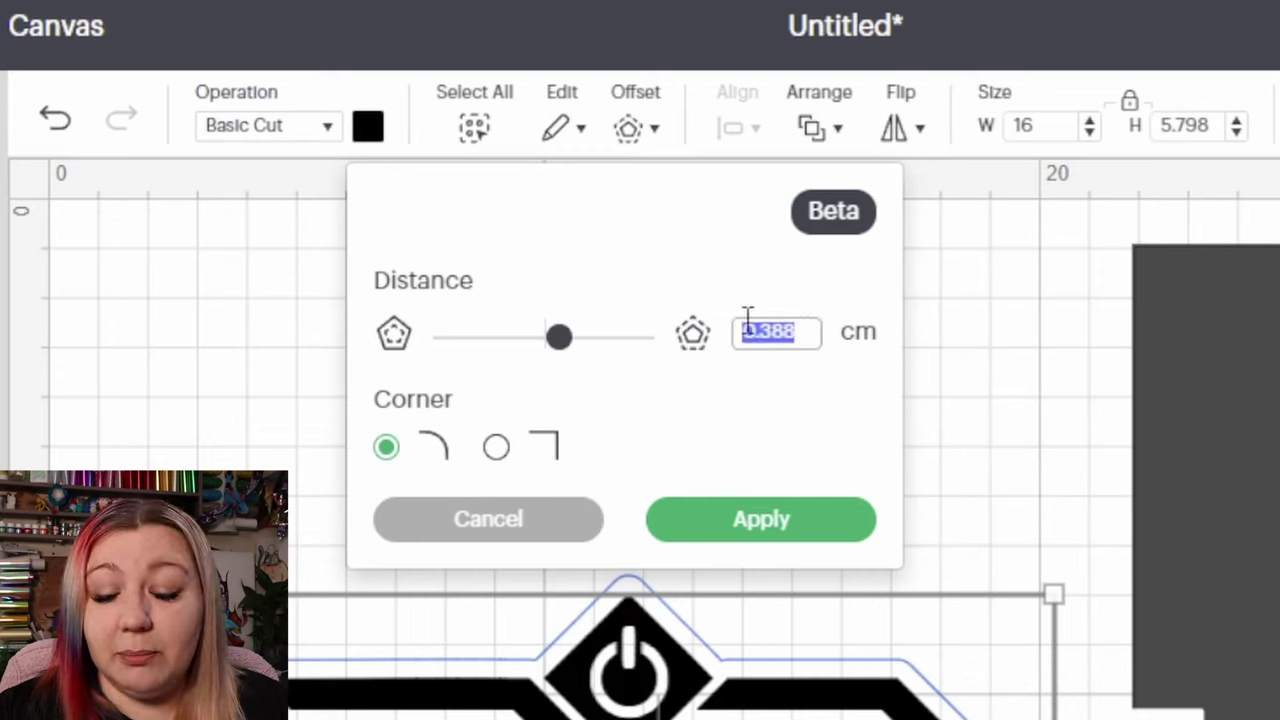
pyautogui.write('0.5')
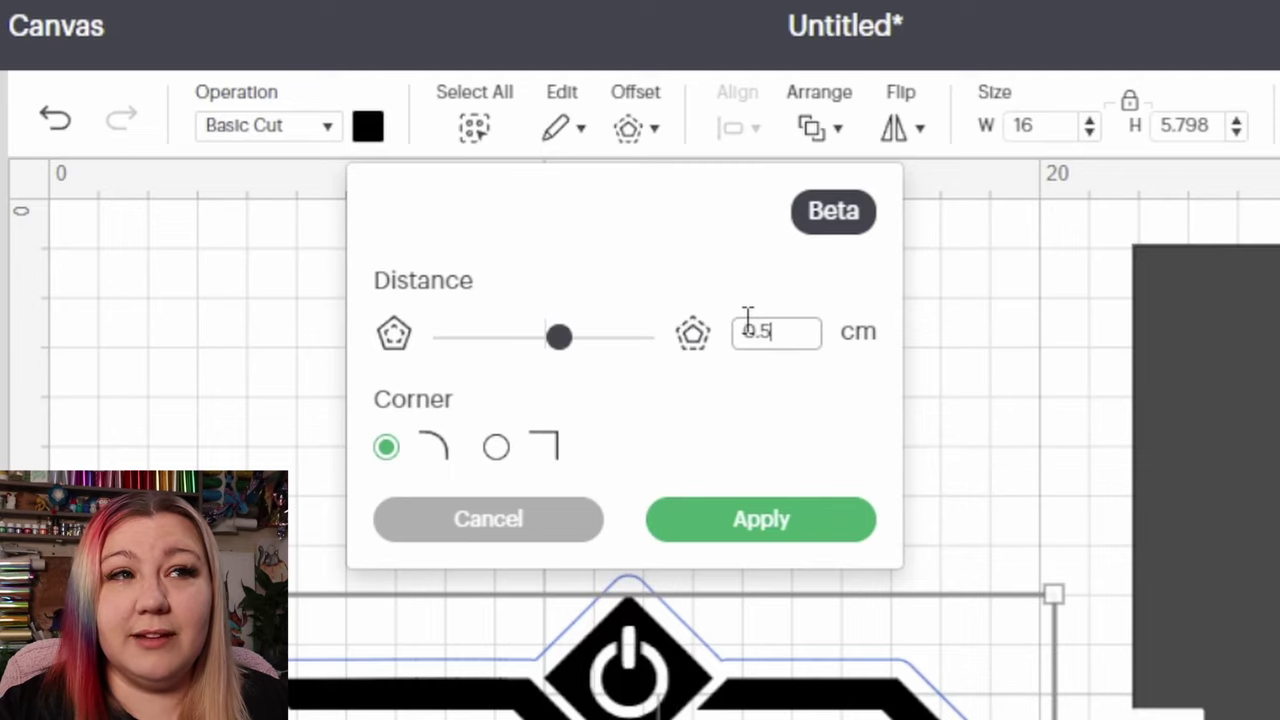
pyautogui.press('Return')
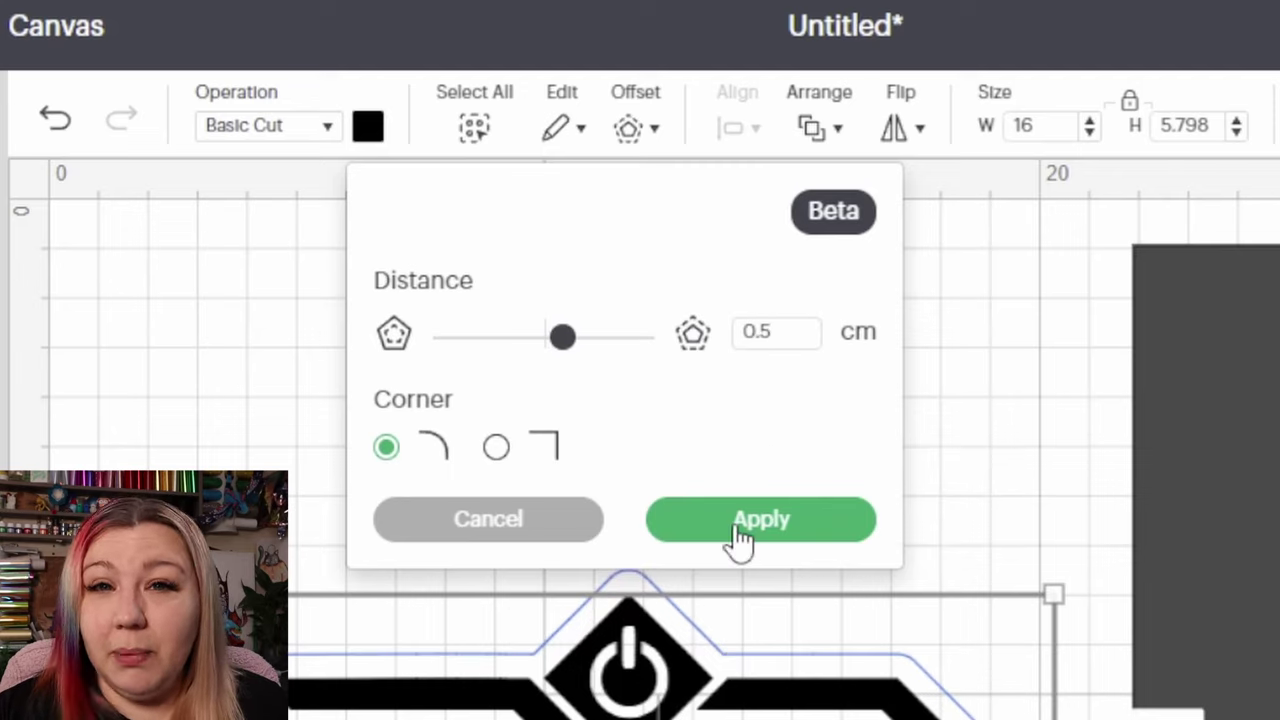
pyautogui.click(740, 535)
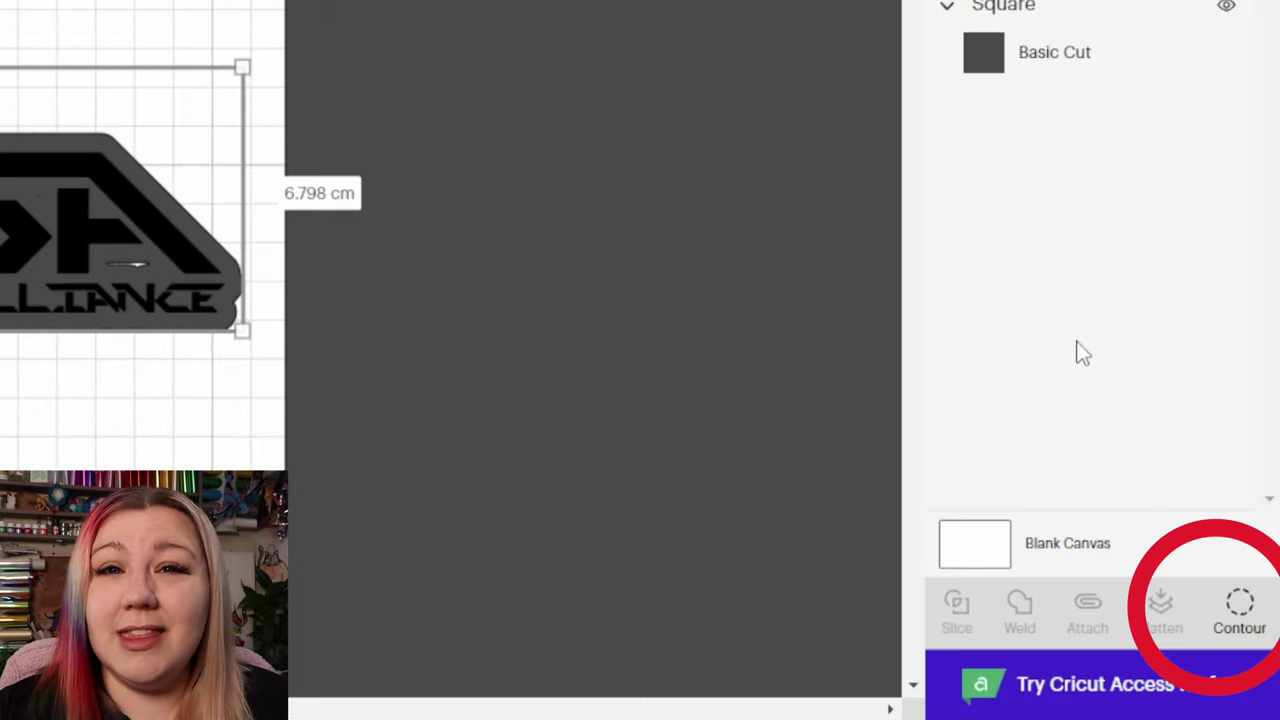
# Step: Hide all inner contours of the offset backing so only its outer outline cuts
pyautogui.click(1255, 637)
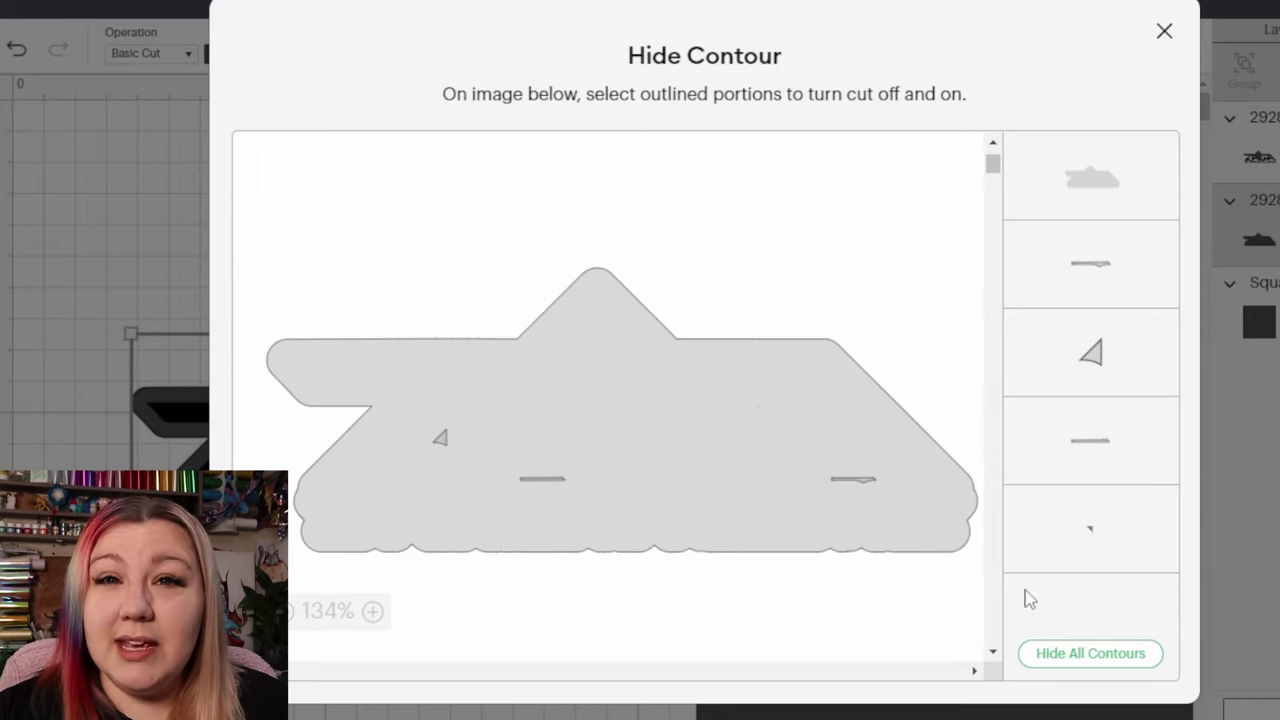
pyautogui.click(1061, 660)
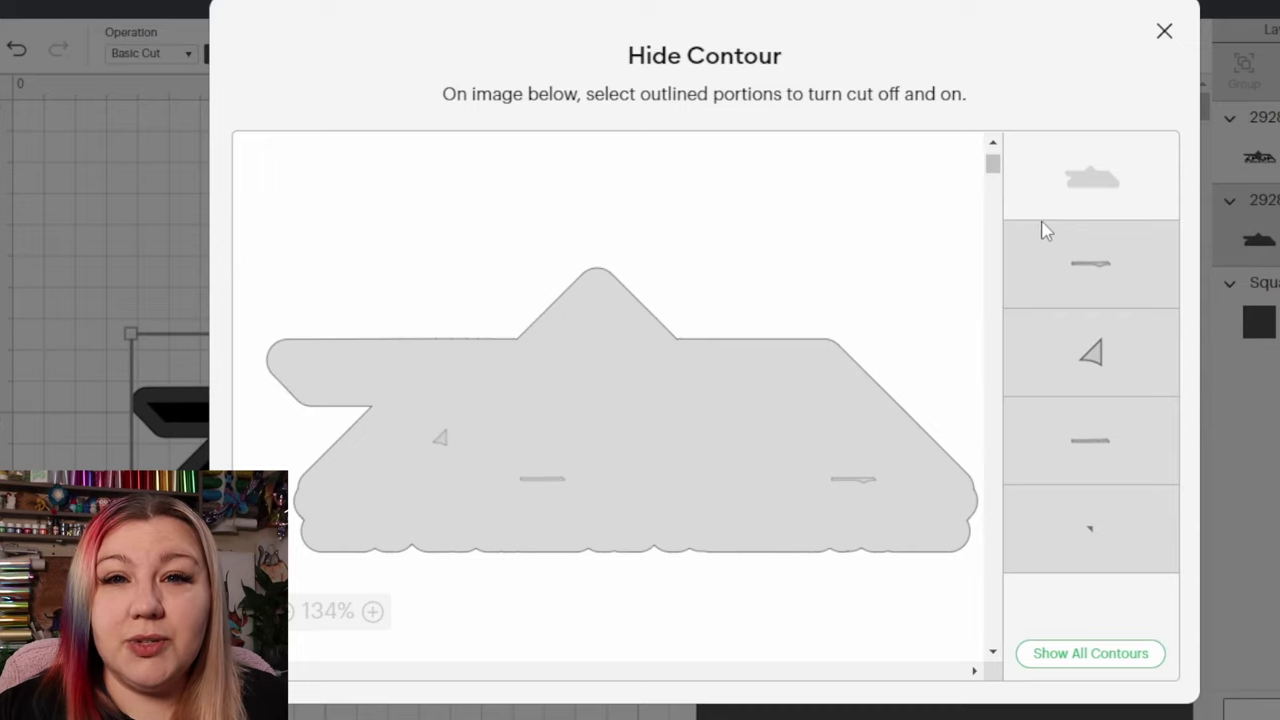
pyautogui.click(1110, 261)
pyautogui.click(1110, 361)
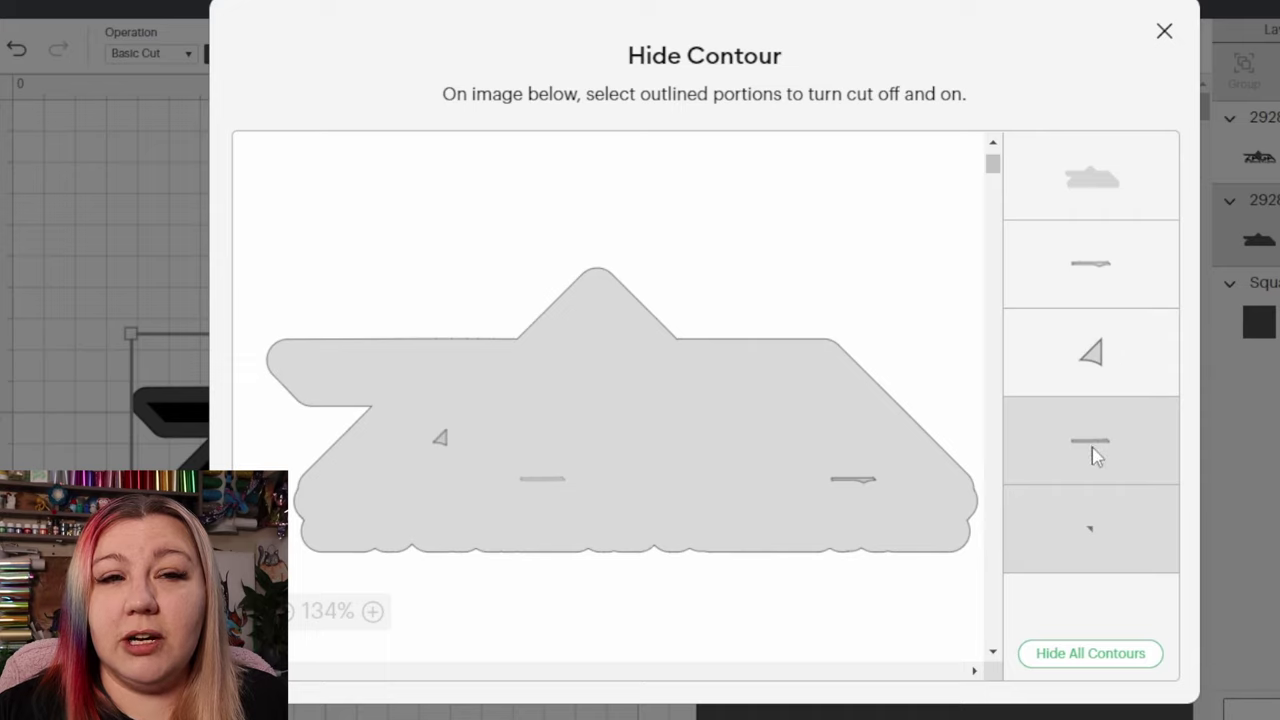
pyautogui.click(1094, 449)
pyautogui.click(1096, 370)
pyautogui.click(1103, 271)
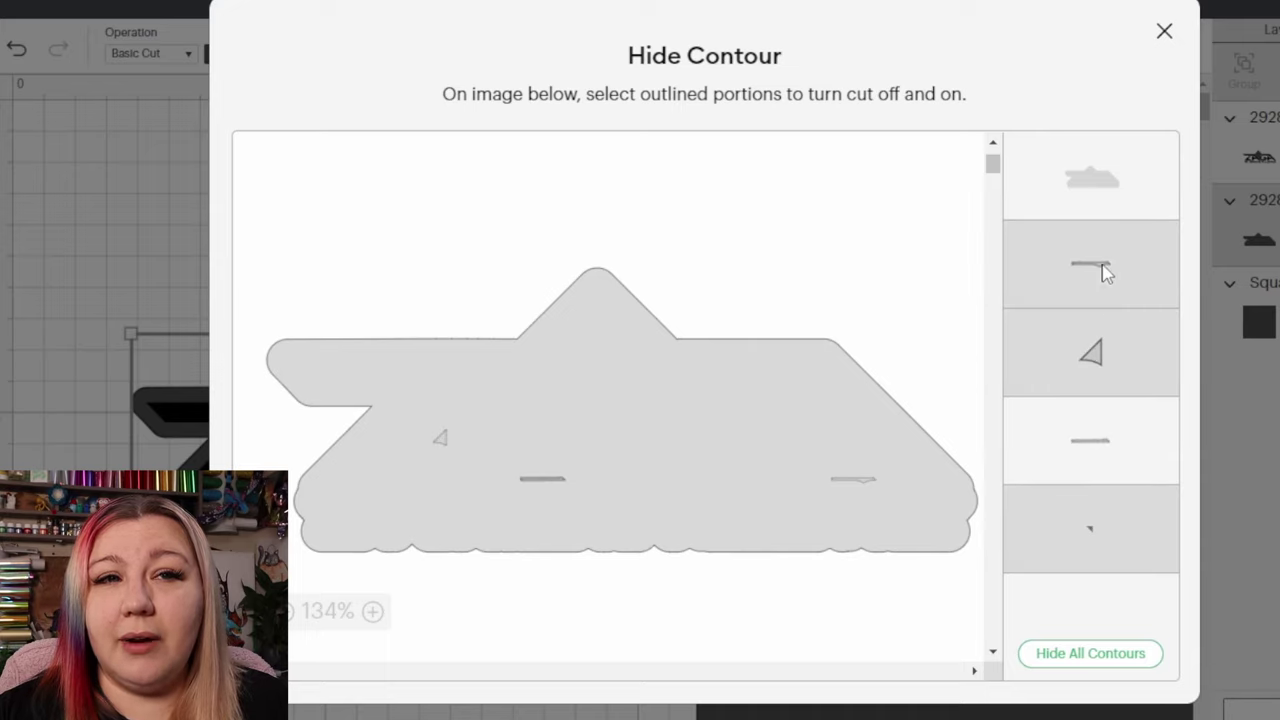
pyautogui.click(1108, 445)
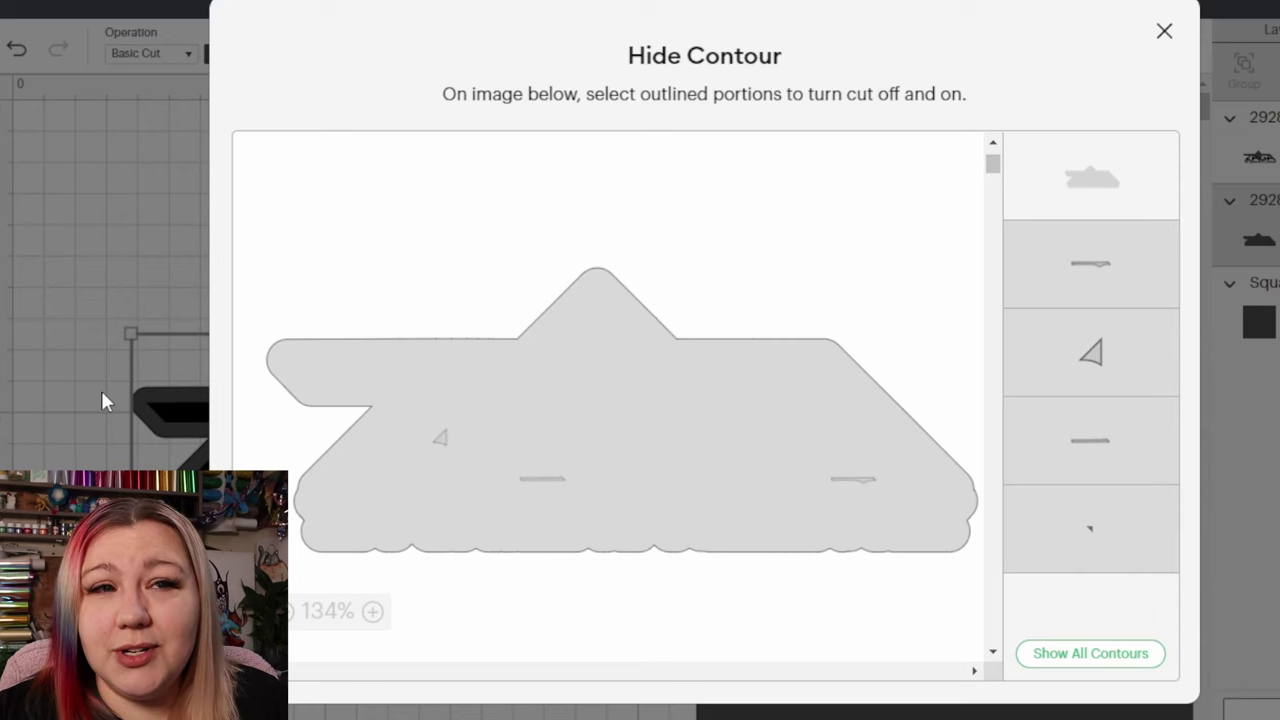
pyautogui.click(102, 393)
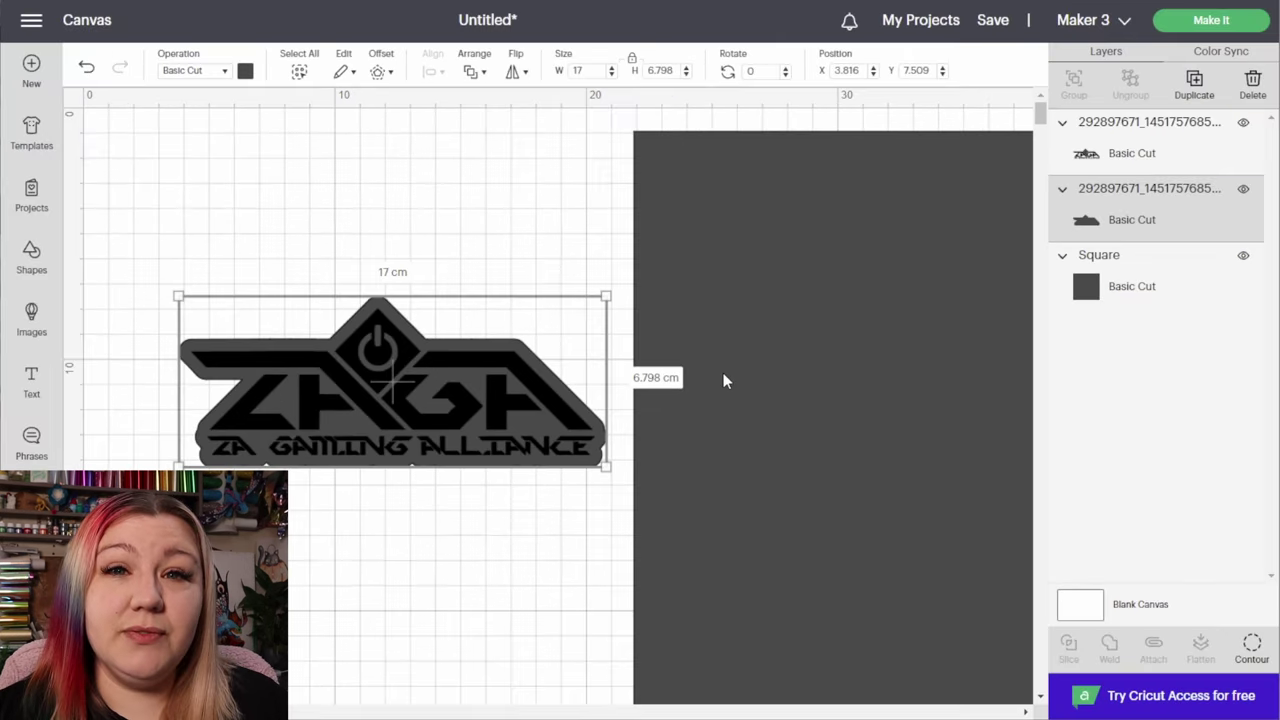
# Step: Duplicate the offset backing, colour the copy orange, and nudge it up
pyautogui.rightClick(1128, 229)
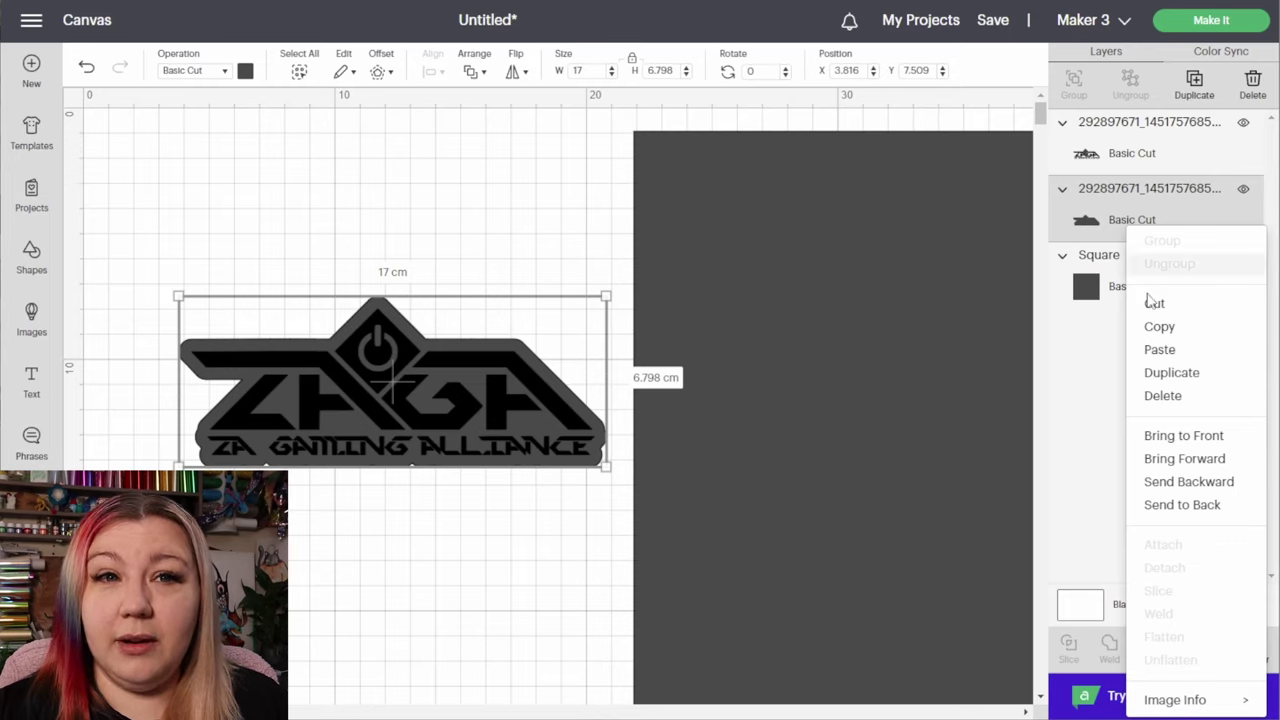
pyautogui.click(1172, 374)
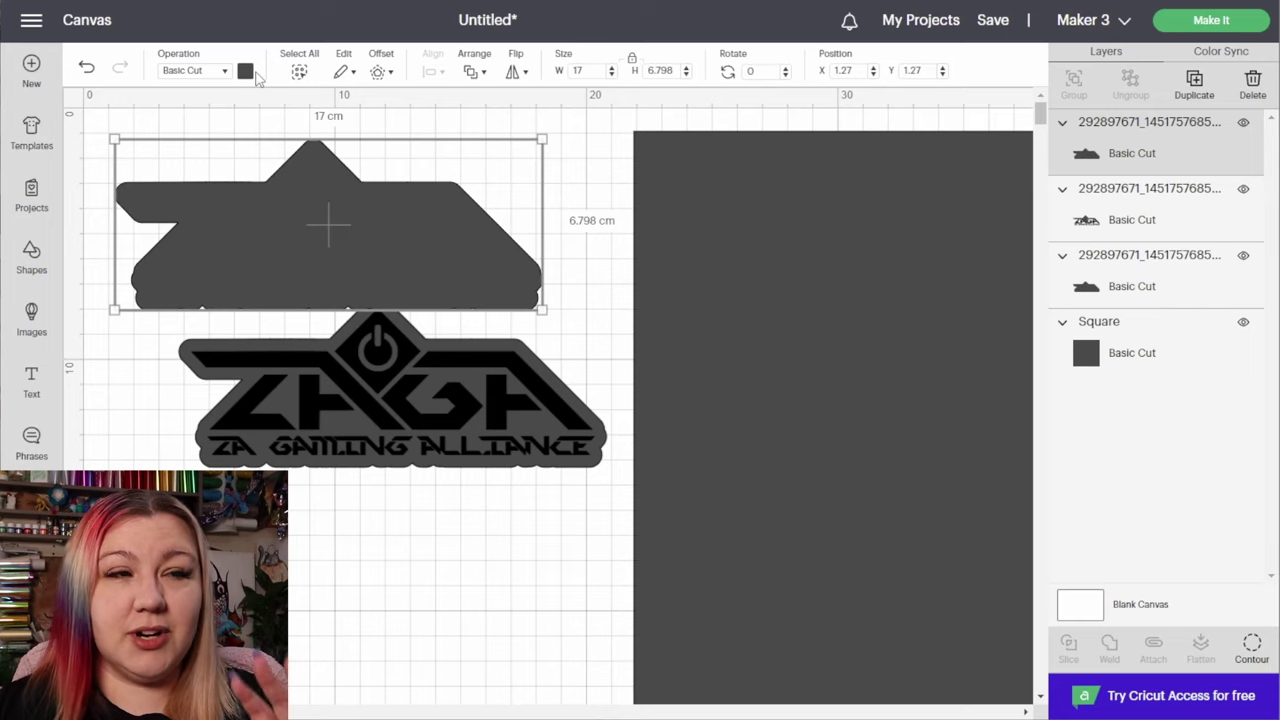
pyautogui.click(246, 72)
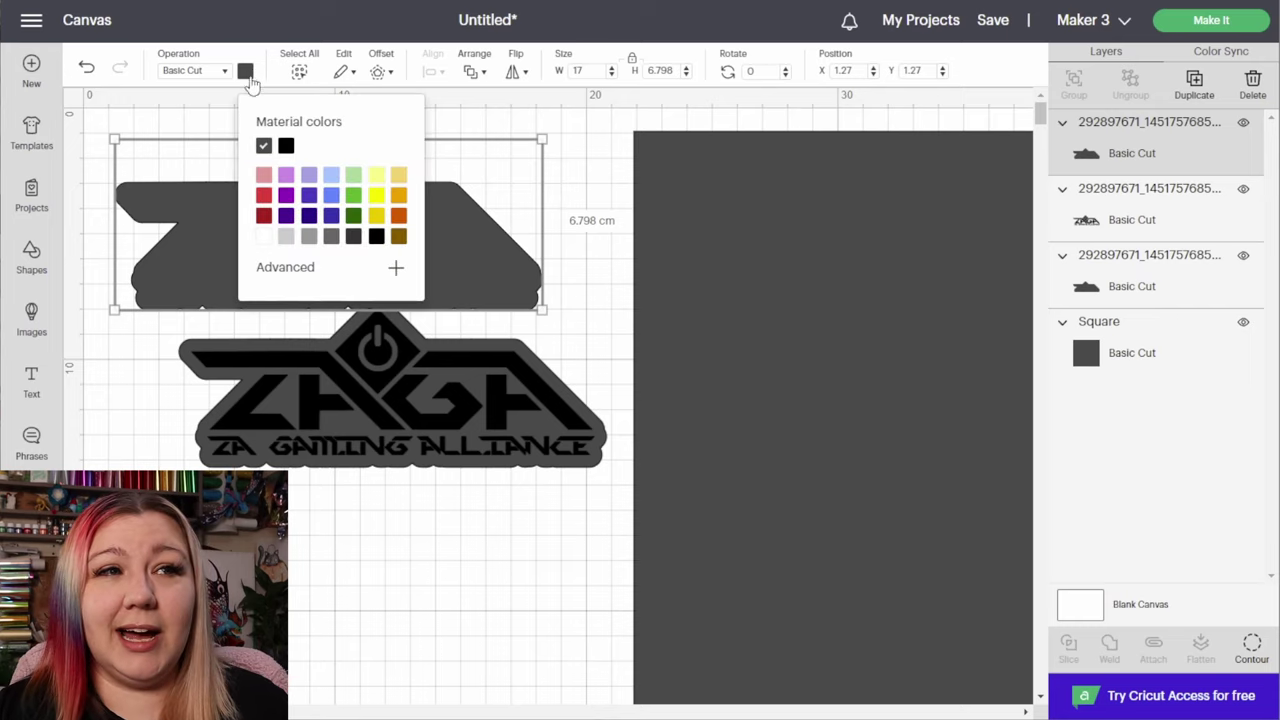
pyautogui.click(397, 202)
pyautogui.moveTo(430, 236); pyautogui.dragTo(459, 223)
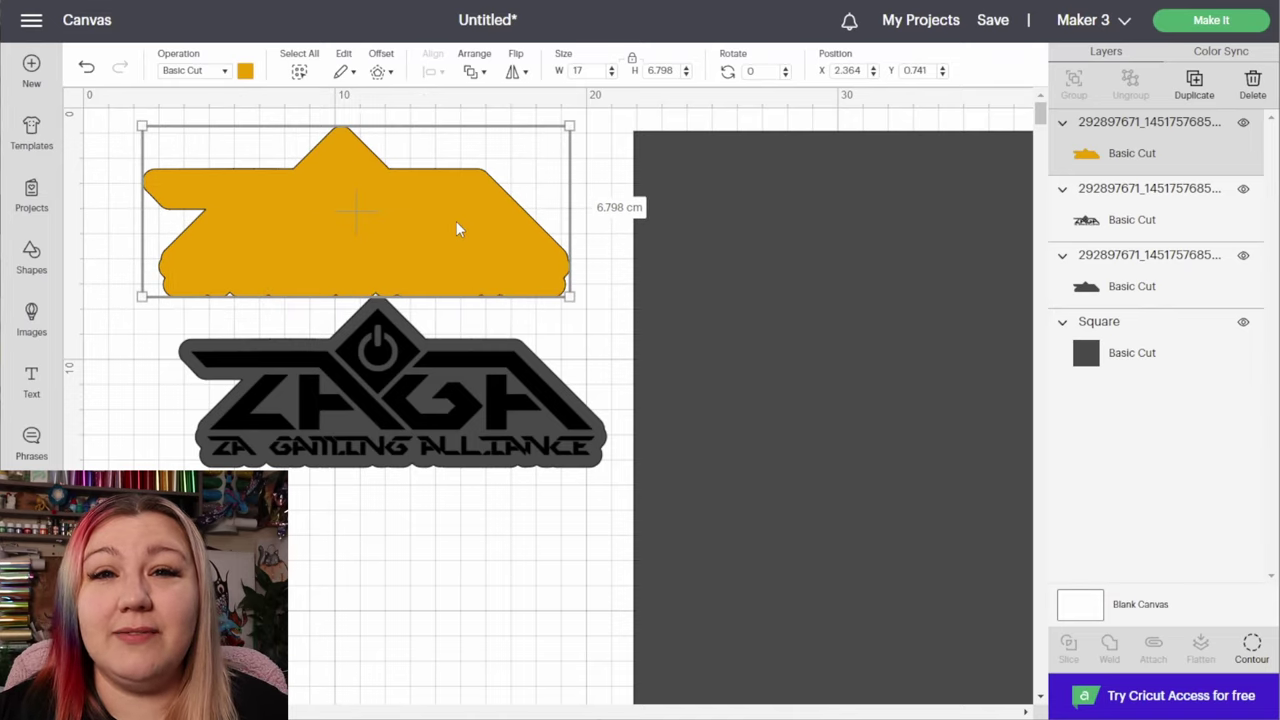
# Step: Select both layers of the gray ZAGA logo
pyautogui.click(474, 380)
pyautogui.click(490, 524)
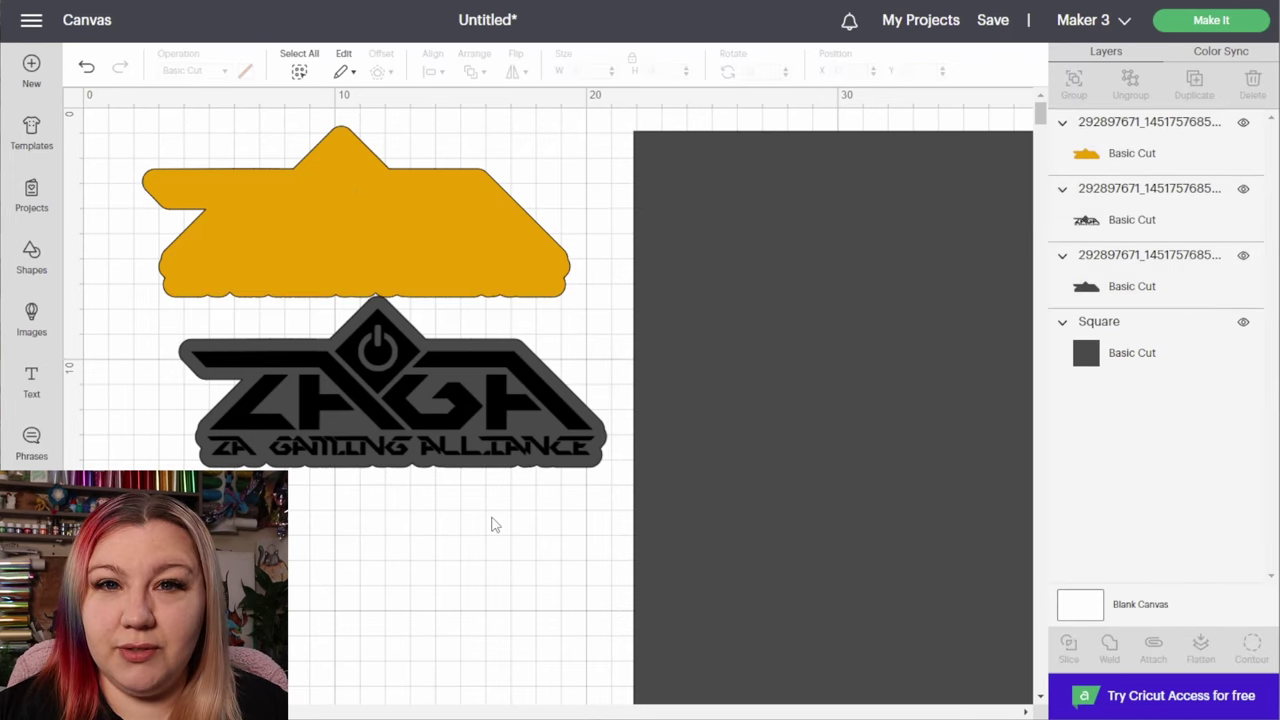
pyautogui.moveTo(491, 517); pyautogui.dragTo(352, 362)
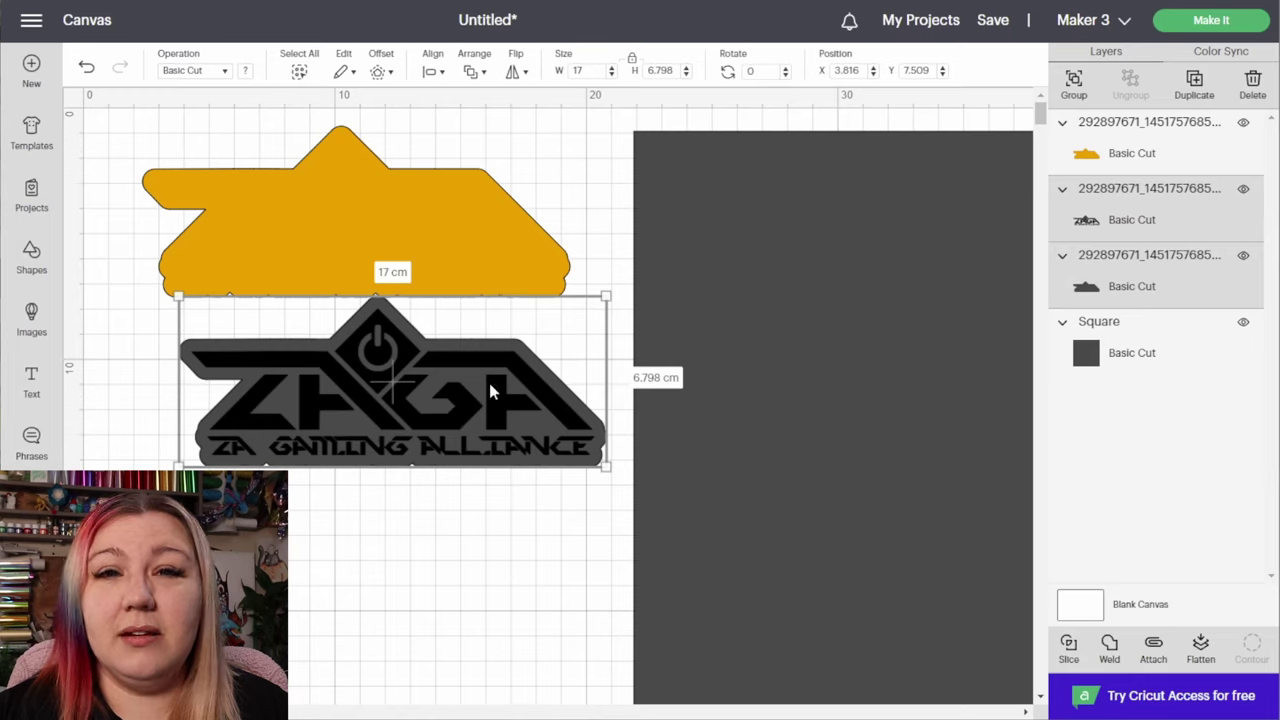
# Step: Attach the two gray logo layers and move them over the orange backing
pyautogui.rightClick(339, 446)
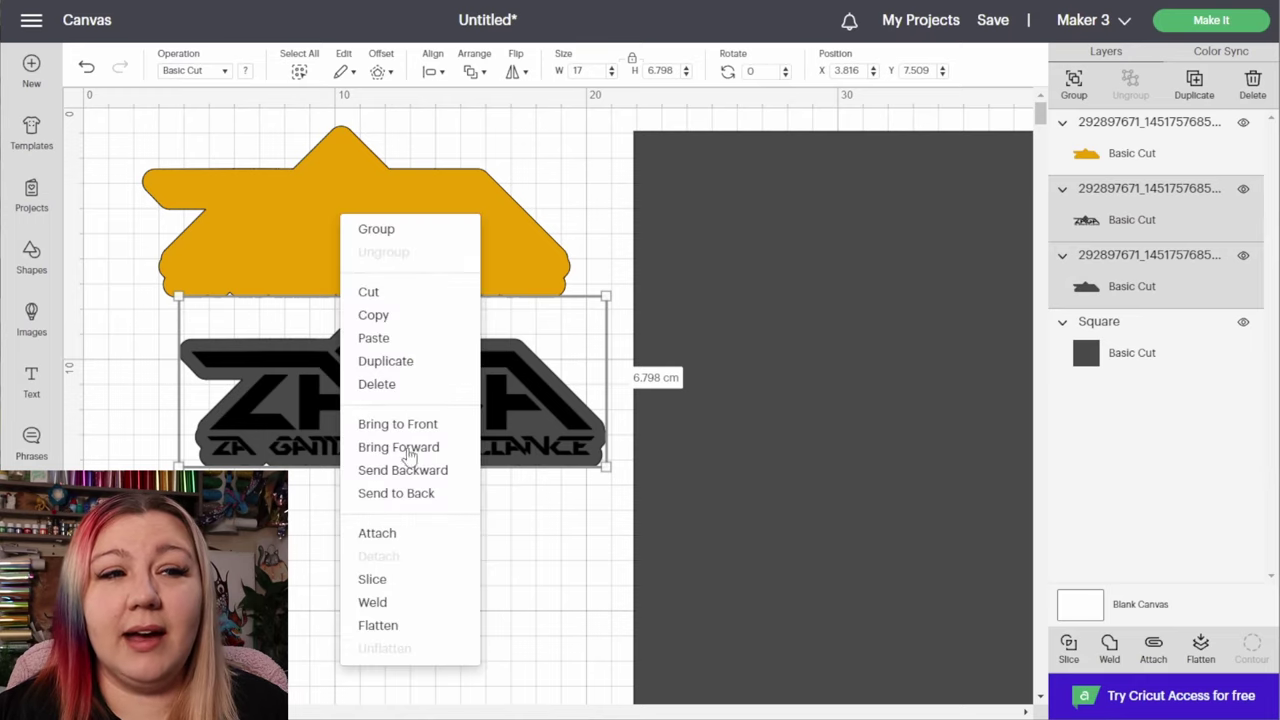
pyautogui.click(386, 536)
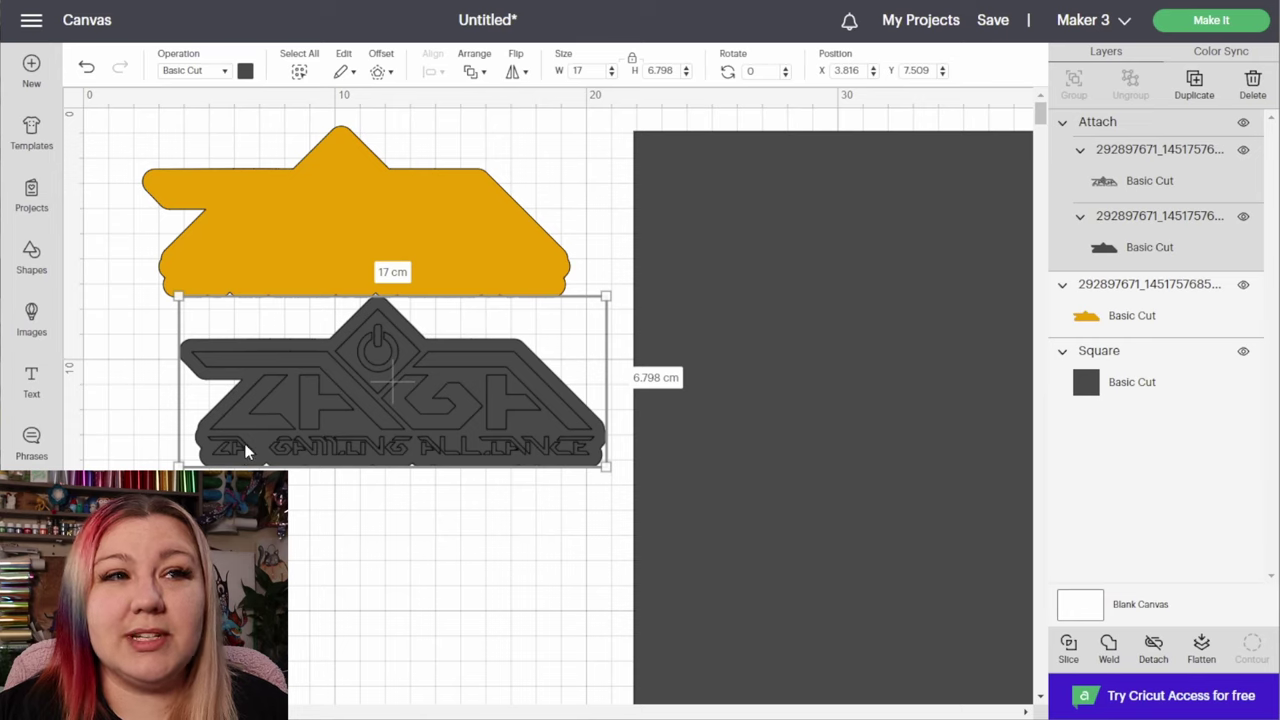
pyautogui.moveTo(342, 436); pyautogui.dragTo(369, 262)
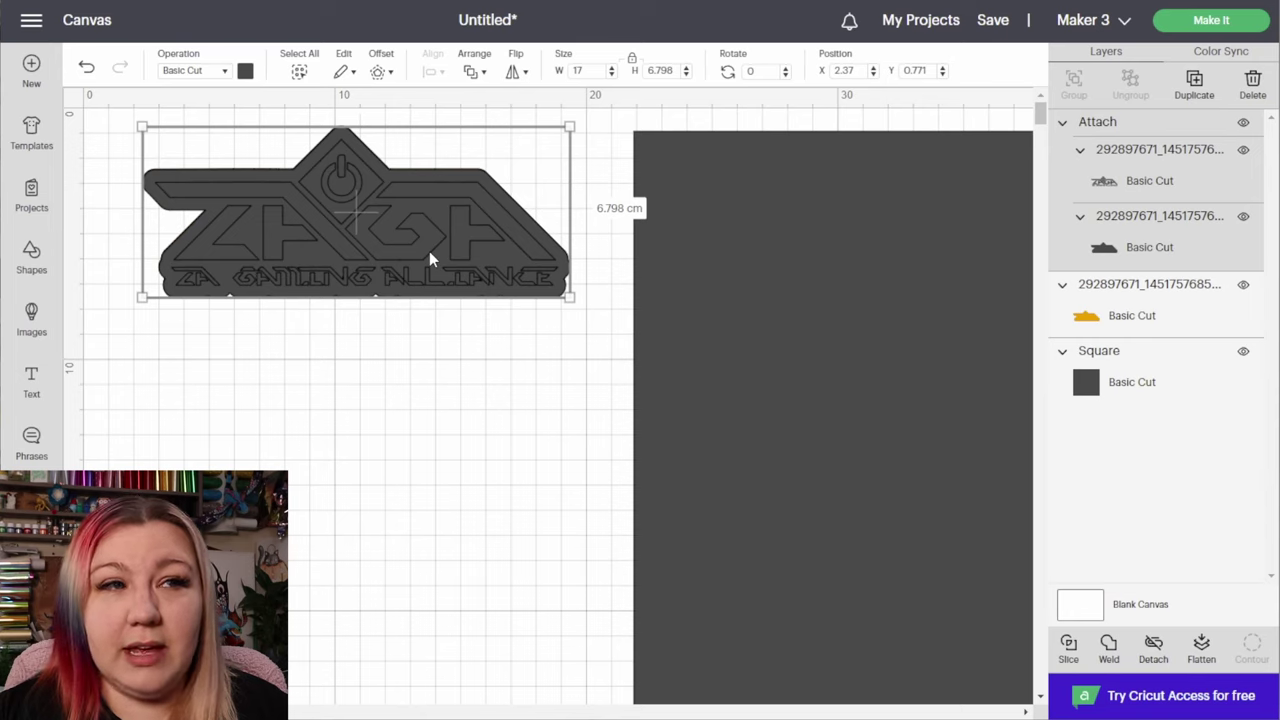
pyautogui.moveTo(429, 251); pyautogui.dragTo(433, 264)
# Step: Centre-align the gray logo on the orange backing
pyautogui.moveTo(478, 433); pyautogui.dragTo(308, 187)
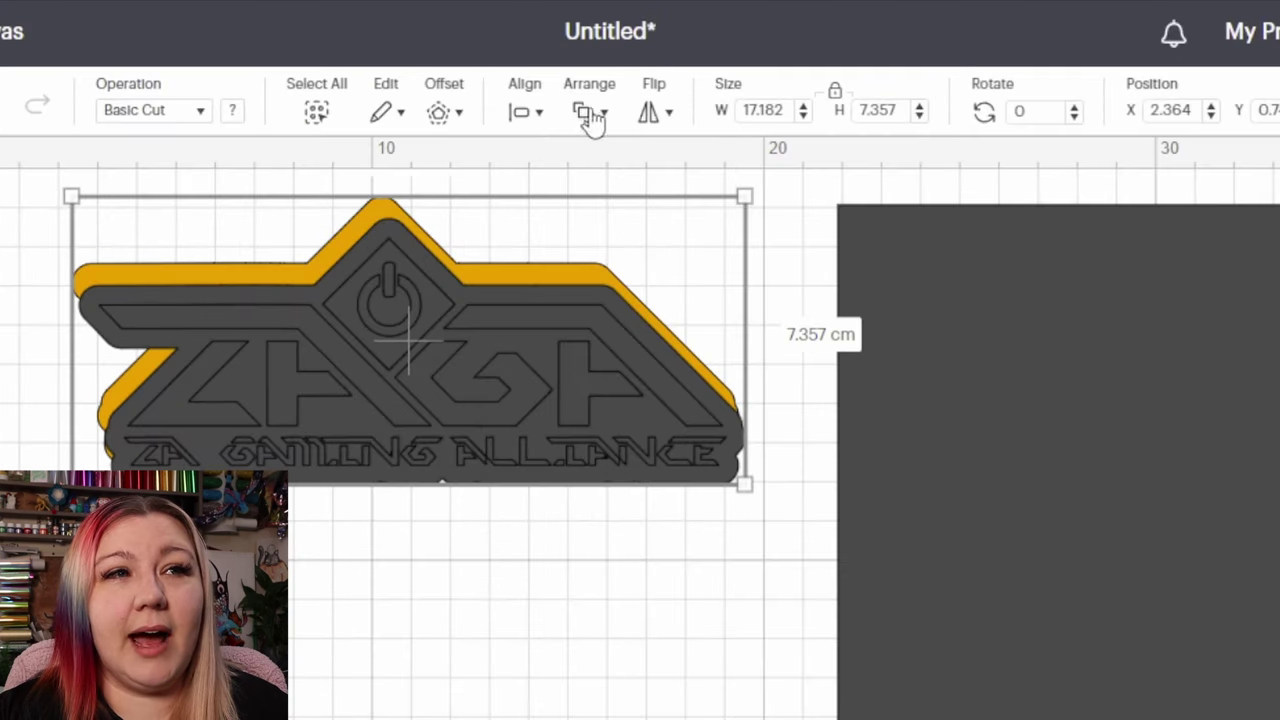
pyautogui.click(520, 113)
pyautogui.click(586, 405)
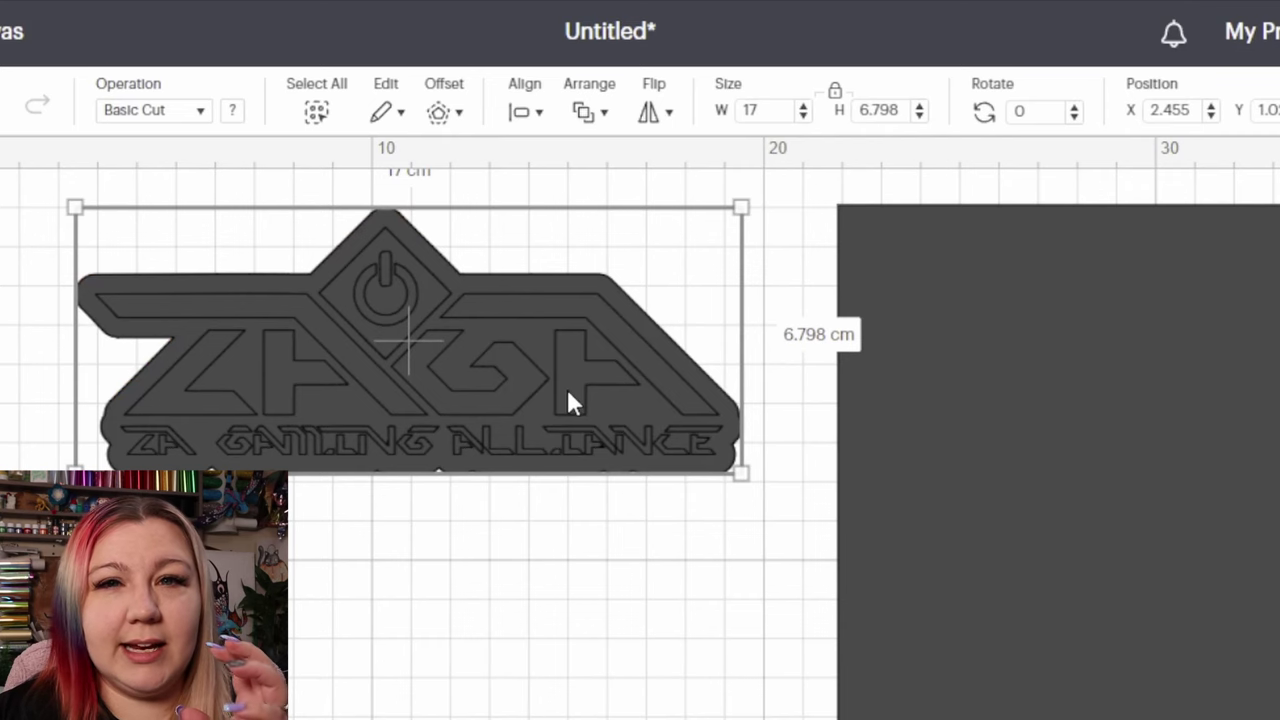
pyautogui.click(619, 653)
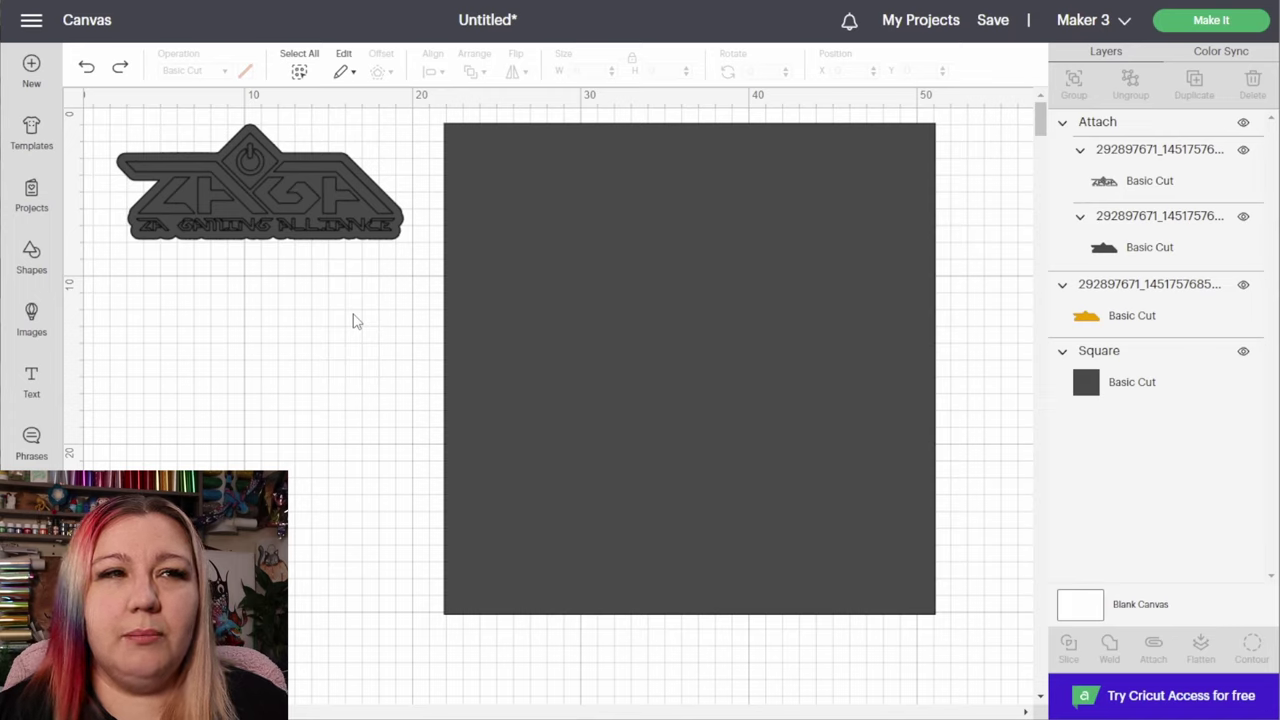
# Step: Group the gray logo and orange backing into one 17 × 6.798 cm sticker
pyautogui.moveTo(343, 294); pyautogui.dragTo(255, 144)
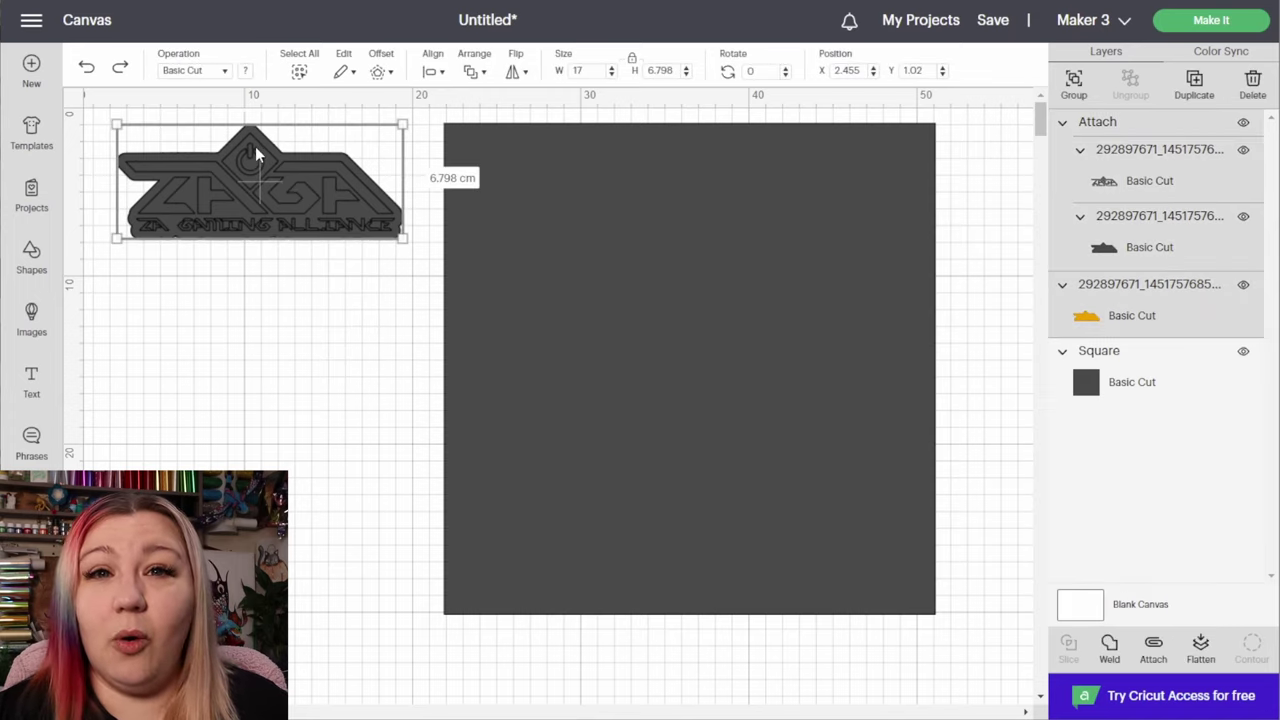
pyautogui.rightClick(254, 204)
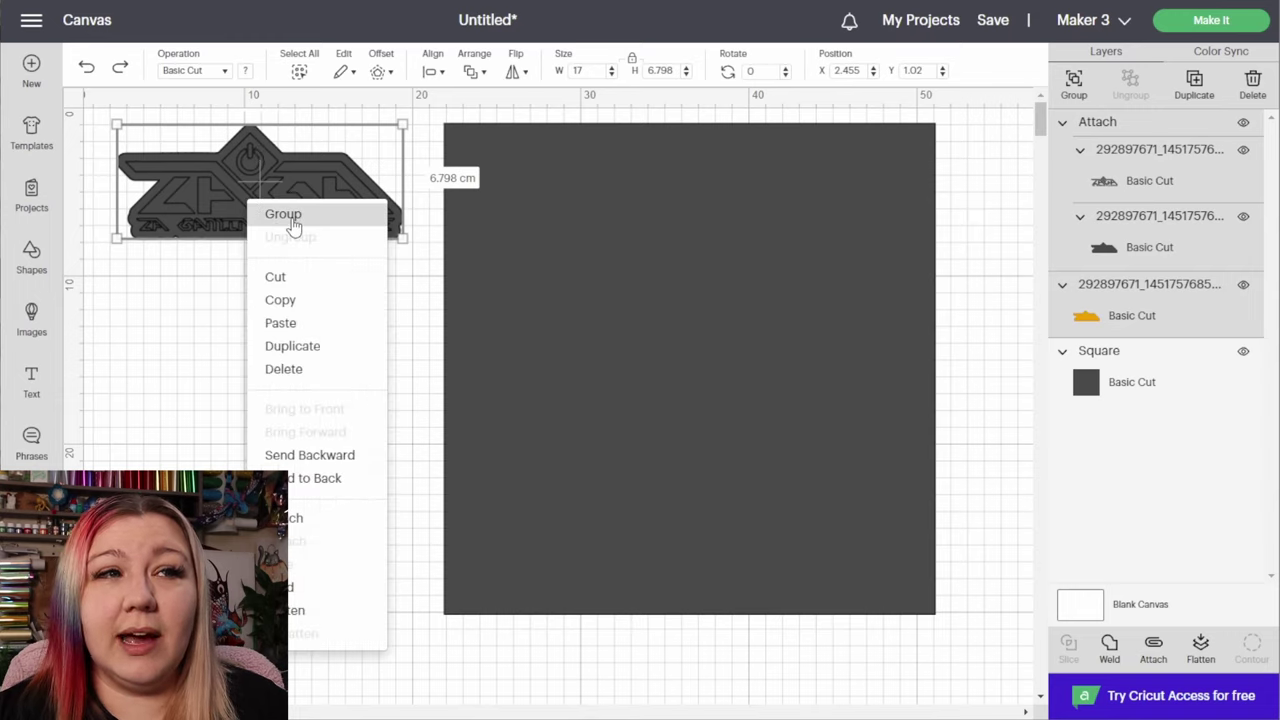
pyautogui.click(286, 214)
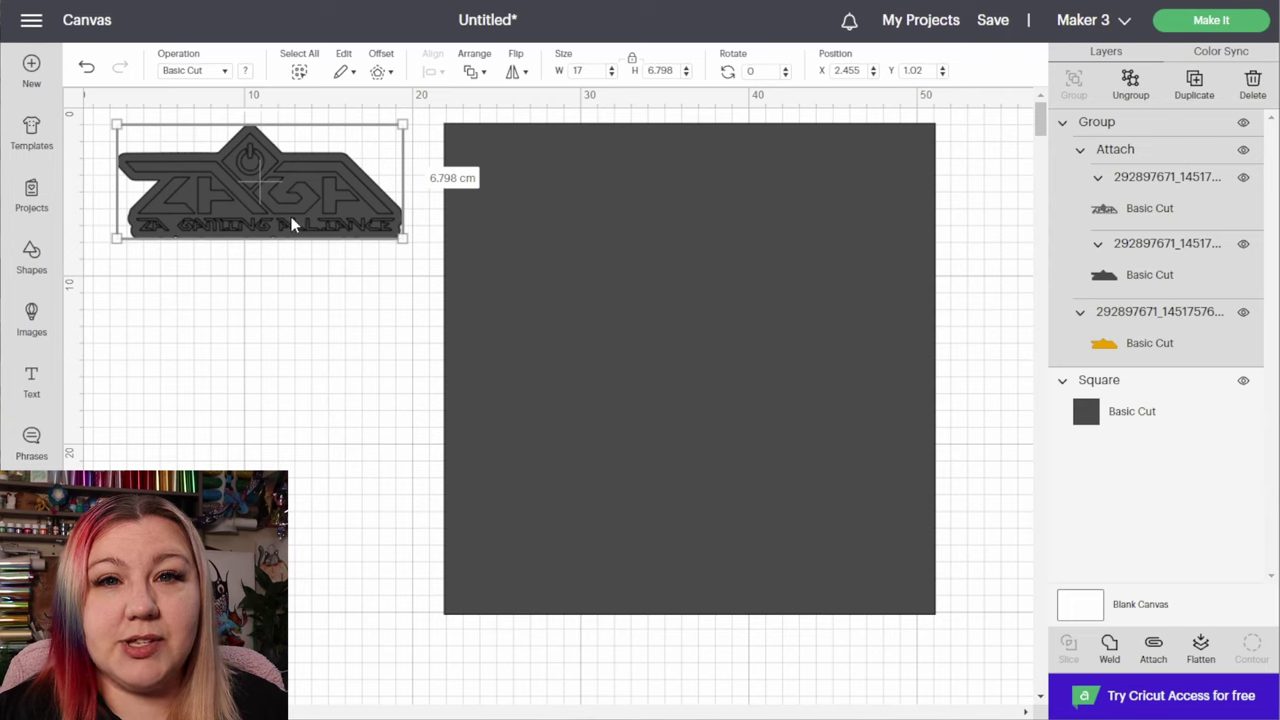
# Step: Duplicate the logo sticker twice and drag one copy onto the dark square
pyautogui.rightClick(296, 218)
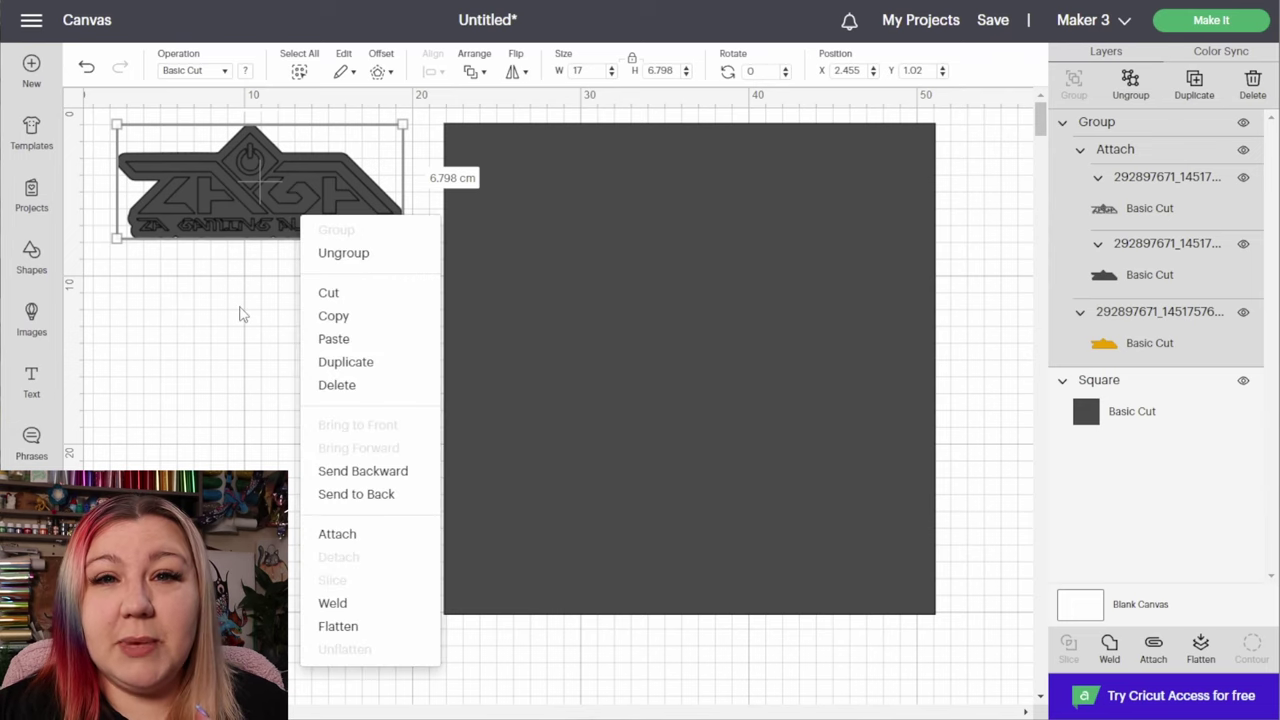
pyautogui.click(382, 364)
pyautogui.moveTo(345, 395); pyautogui.dragTo(262, 175)
pyautogui.rightClick(264, 178)
pyautogui.click(340, 332)
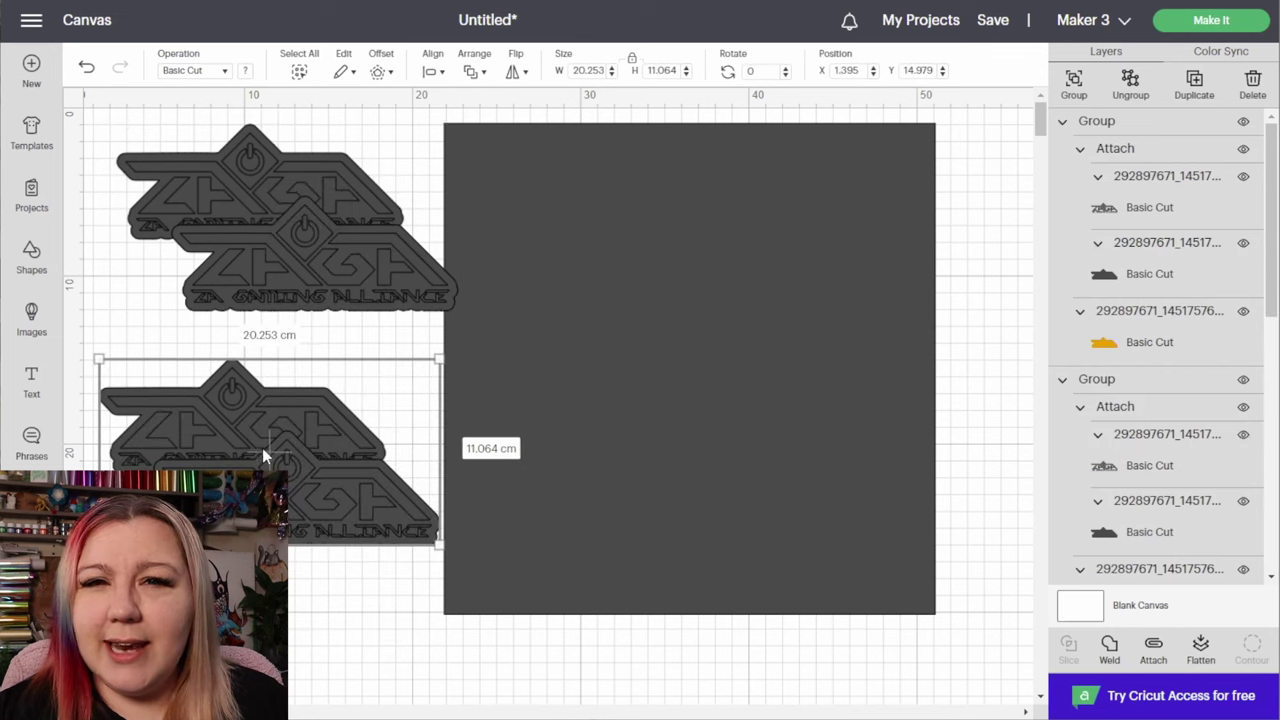
pyautogui.moveTo(272, 490); pyautogui.dragTo(528, 284)
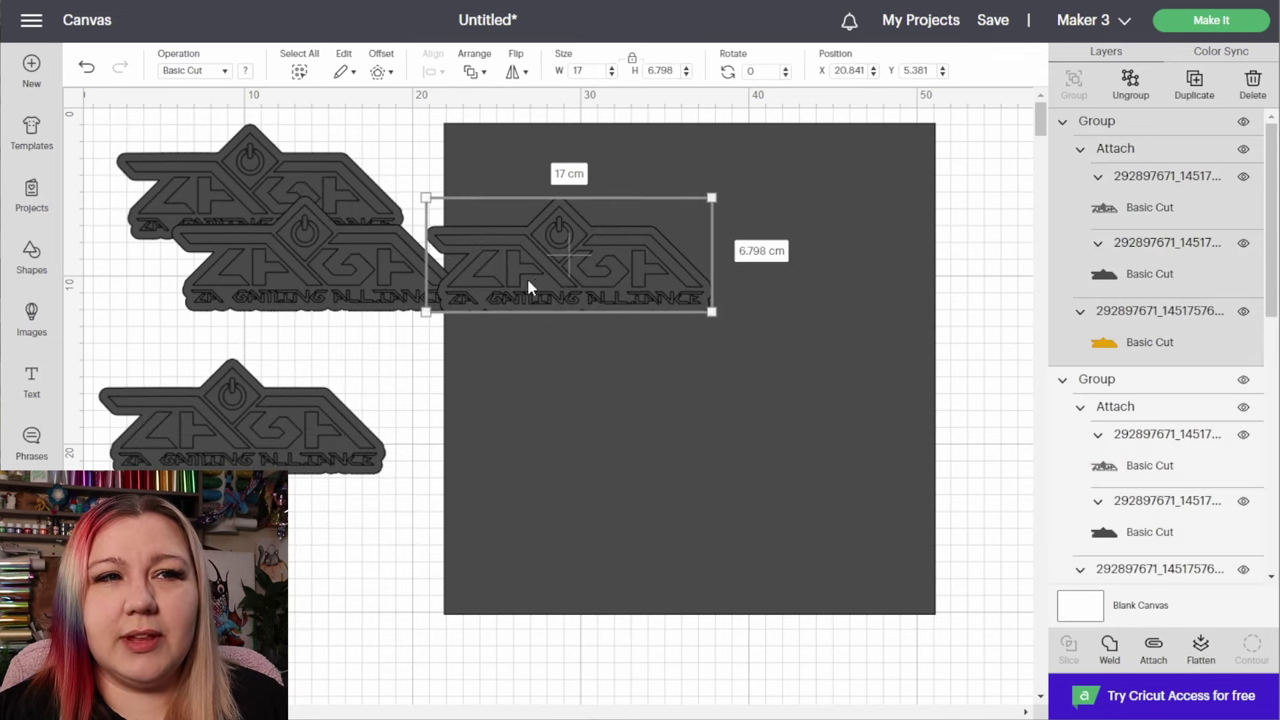
pyautogui.click(783, 222)
# Step: Make the square white and place an upside-down logo at its top with another below
pyautogui.click(245, 70)
pyautogui.click(265, 237)
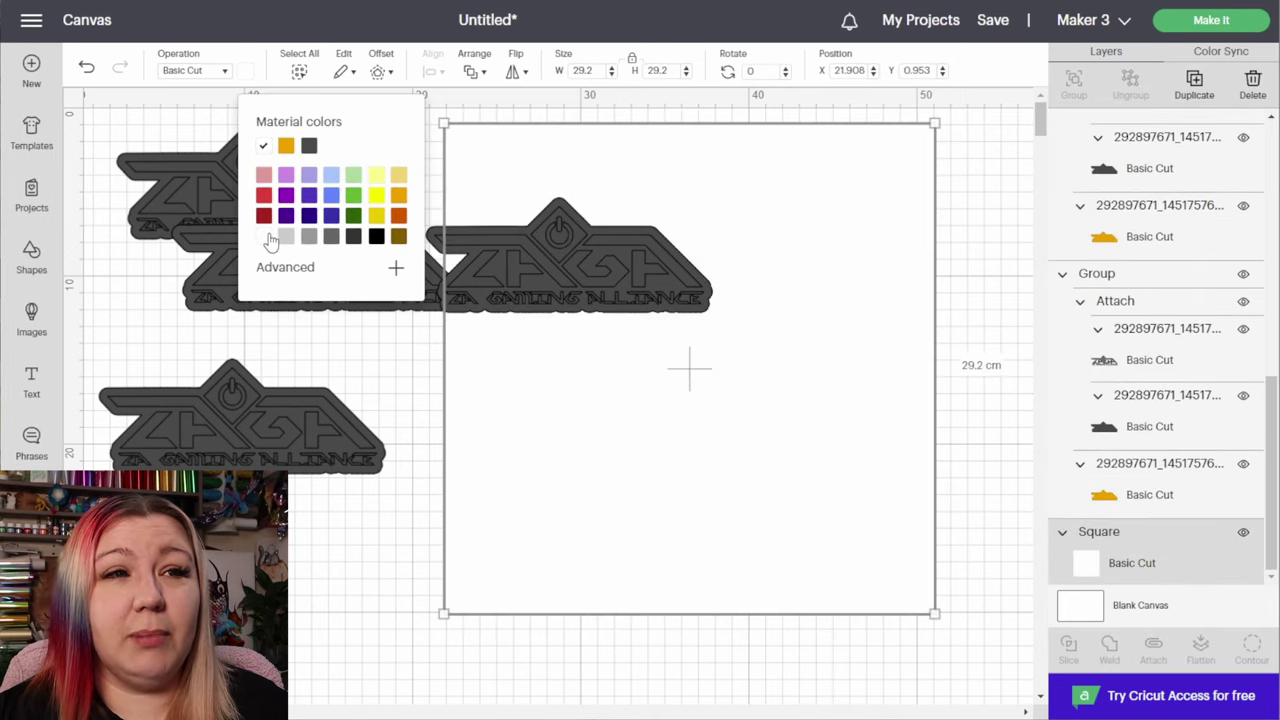
pyautogui.click(603, 267)
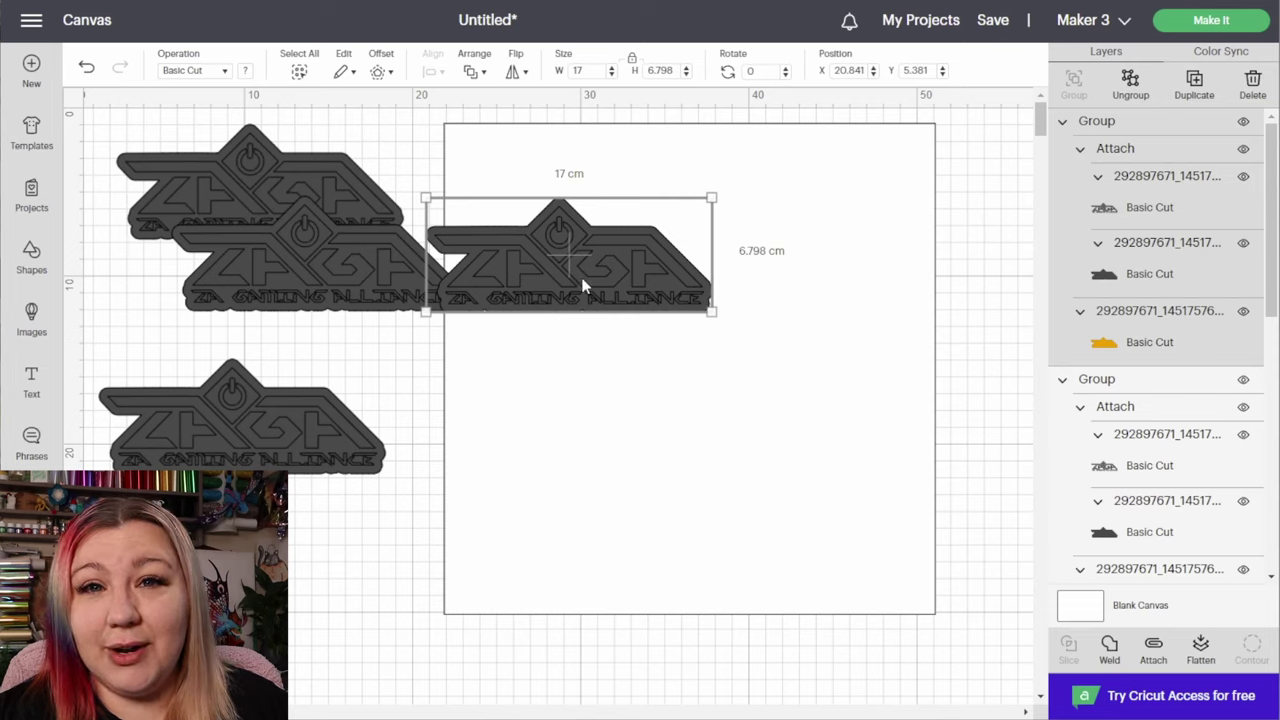
pyautogui.moveTo(580, 285); pyautogui.dragTo(660, 225)
pyautogui.moveTo(378, 257); pyautogui.dragTo(632, 287)
# Step: Shift the logo pair right and shrink the stacked logos to fit the square
pyautogui.keyDown('shift'); pyautogui.click(618, 180); pyautogui.keyUp('shift')
pyautogui.moveTo(618, 180)
pyautogui.mouseDown()
pyautogui.moveTo(653, 181)
pyautogui.moveTo(632, 182)
pyautogui.mouseUp()
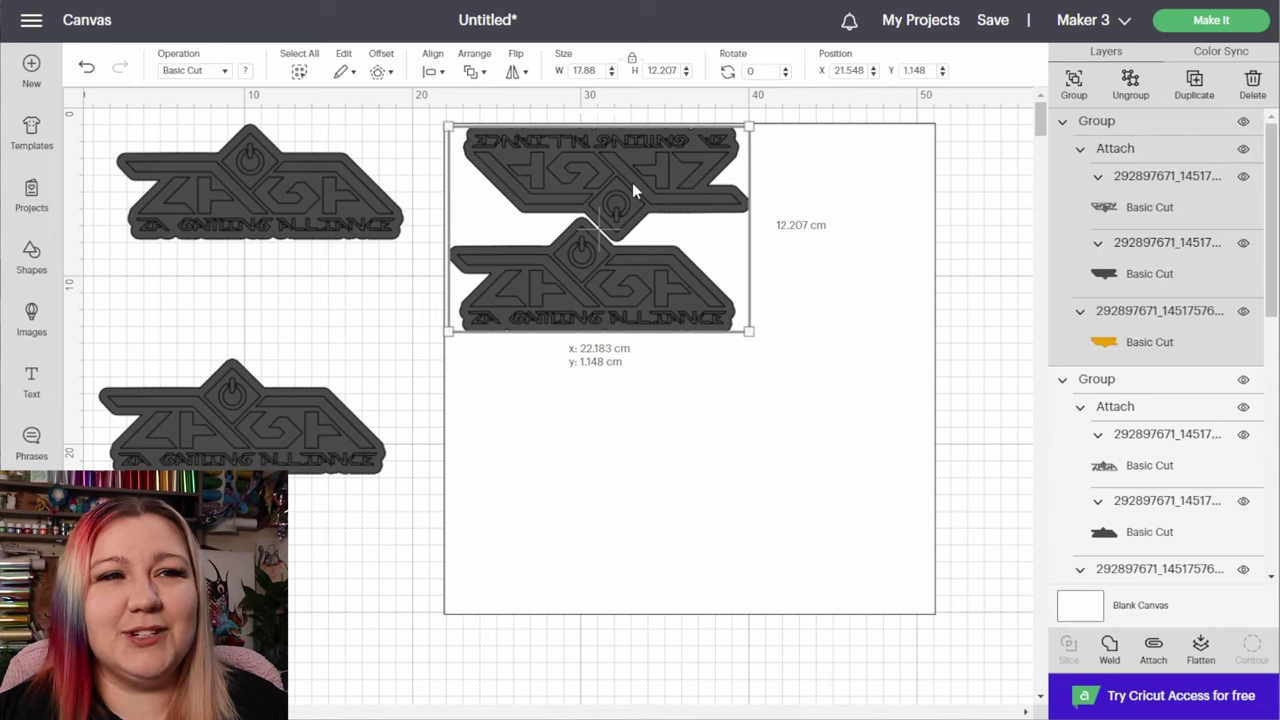
pyautogui.moveTo(632, 182); pyautogui.dragTo(632, 182)
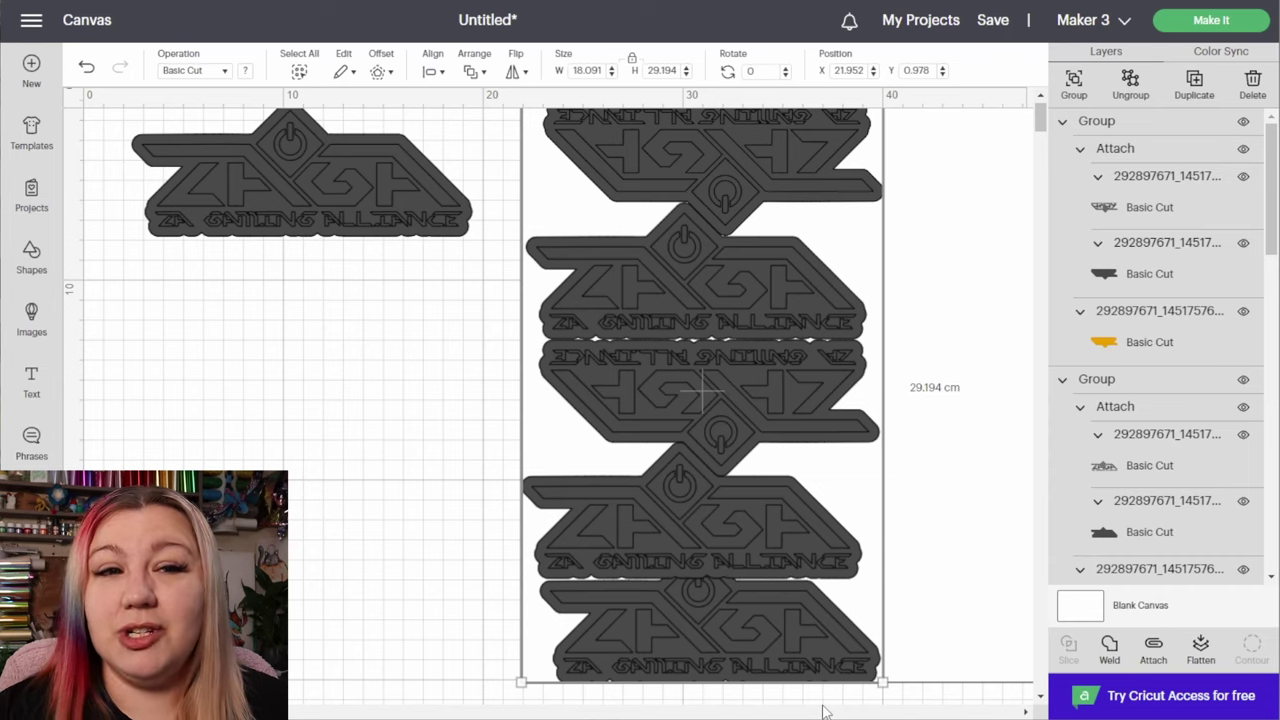
pyautogui.moveTo(884, 683); pyautogui.dragTo(873, 668)
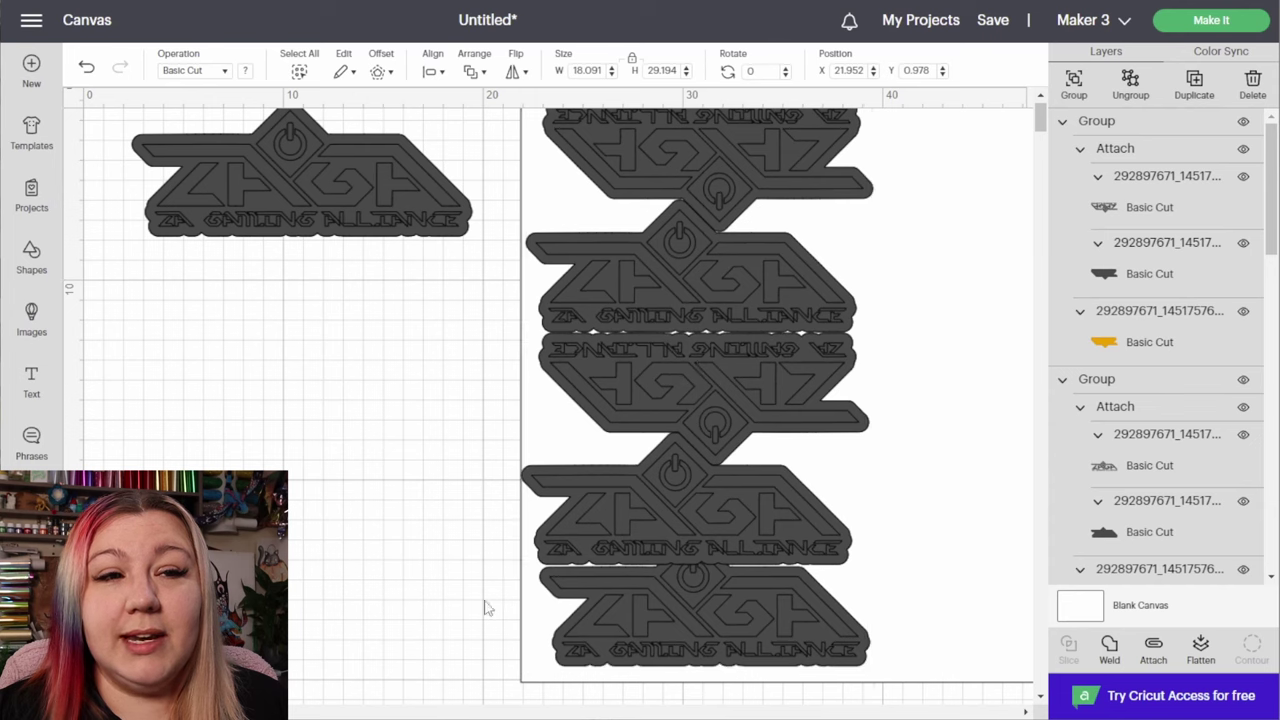
pyautogui.click(677, 622)
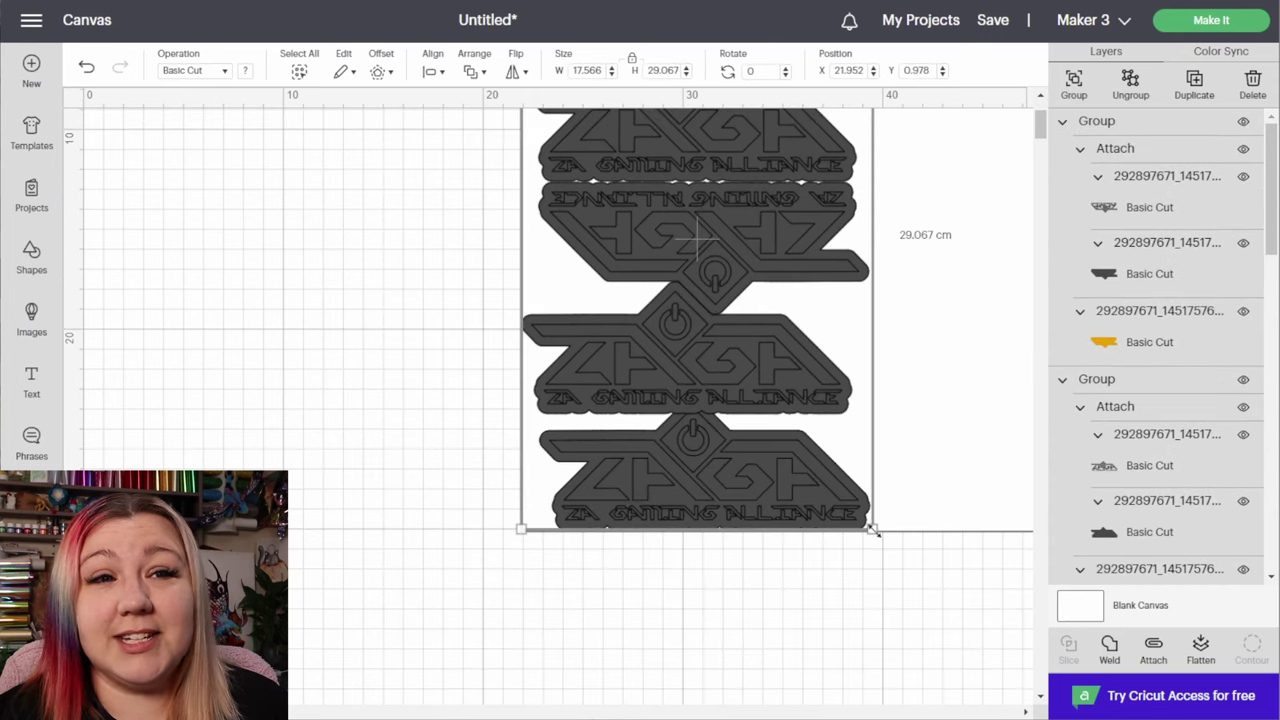
pyautogui.moveTo(875, 532); pyautogui.dragTo(870, 525)
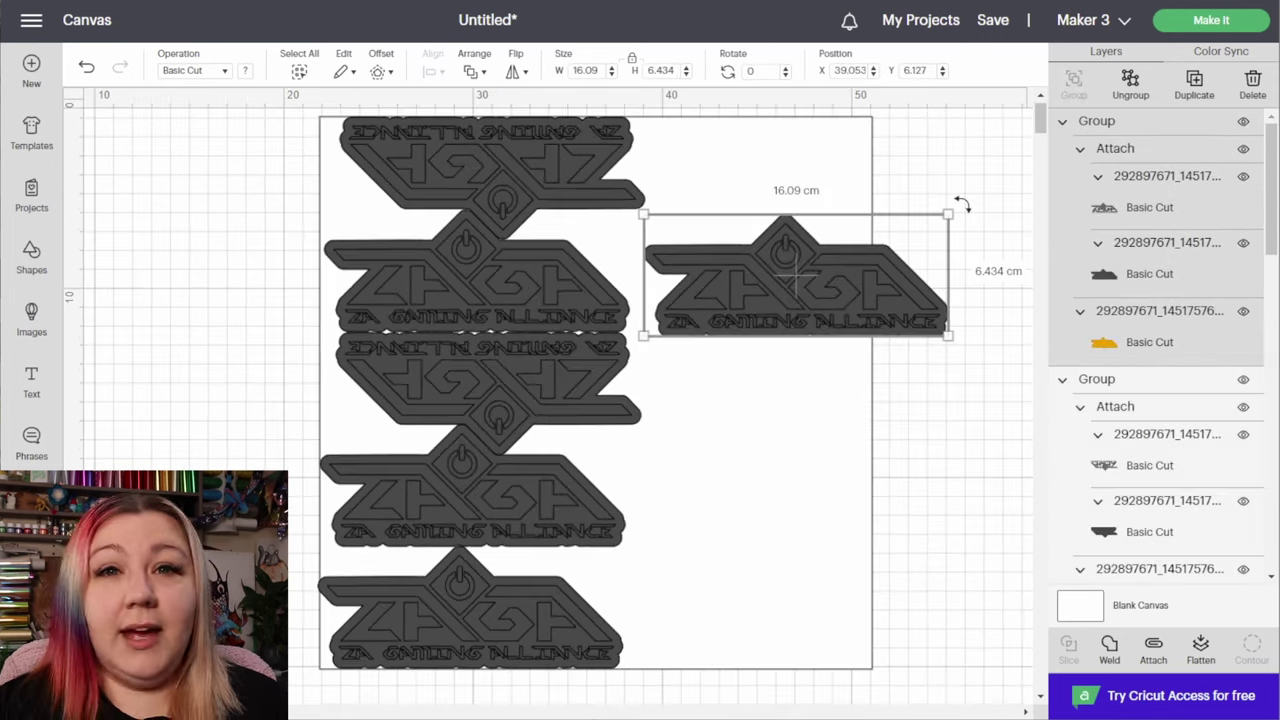
# Step: Rotate a logo copy about 90 degrees so it stands vertical
pyautogui.moveTo(961, 203); pyautogui.dragTo(720, 103)
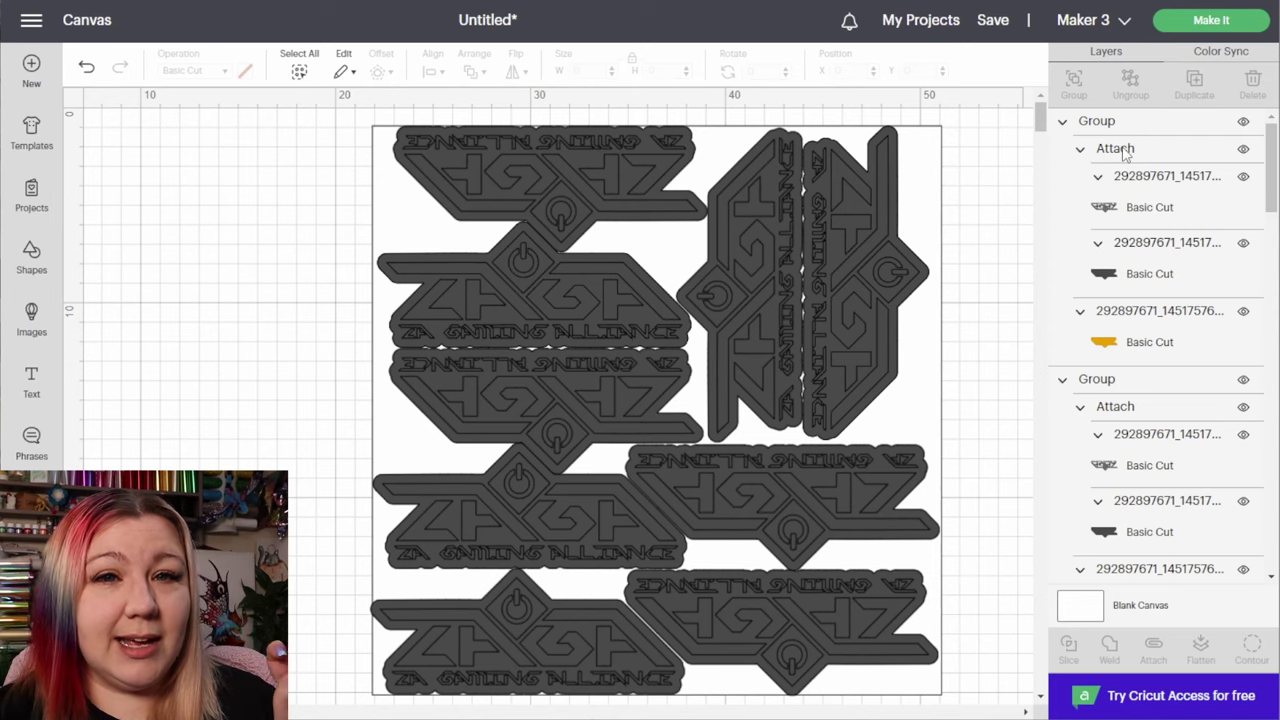
# Step: Ungroup the second logo group and collapse the Attach groups in the Layers panel
pyautogui.scroll(-1, 1090, 300)
pyautogui.rightClick(1075, 352)
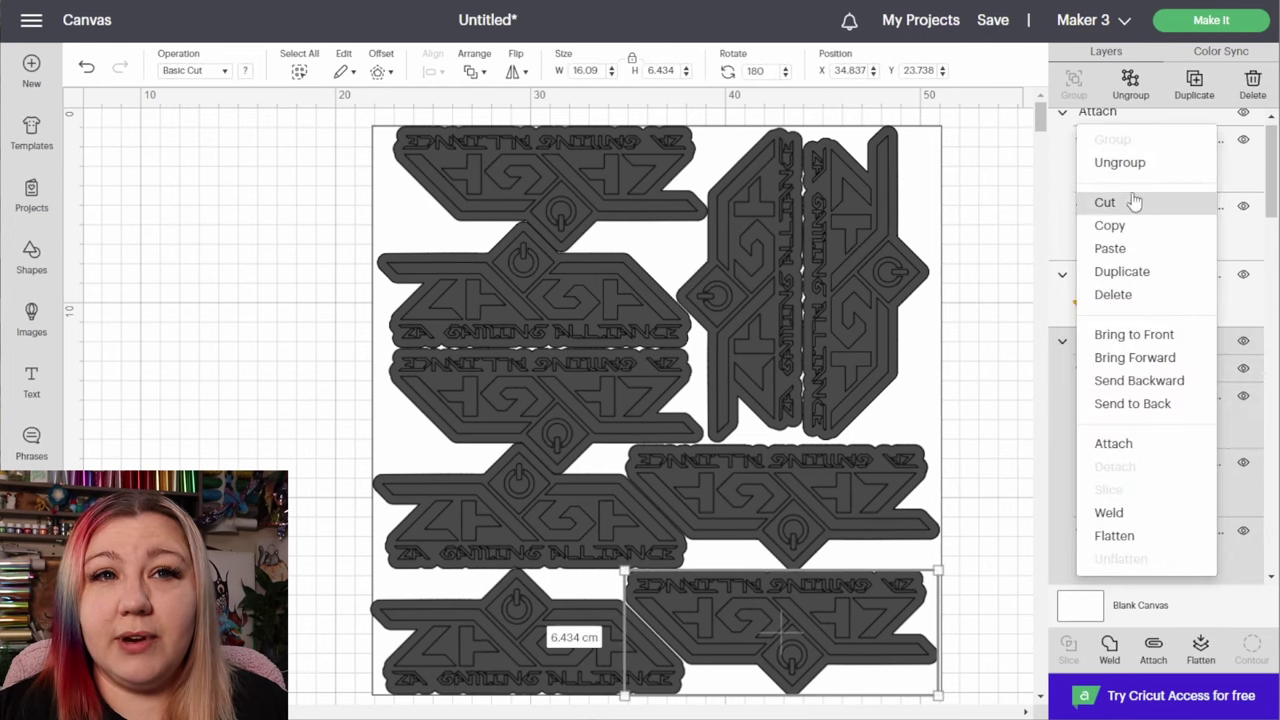
pyautogui.click(1120, 162)
pyautogui.click(1063, 221)
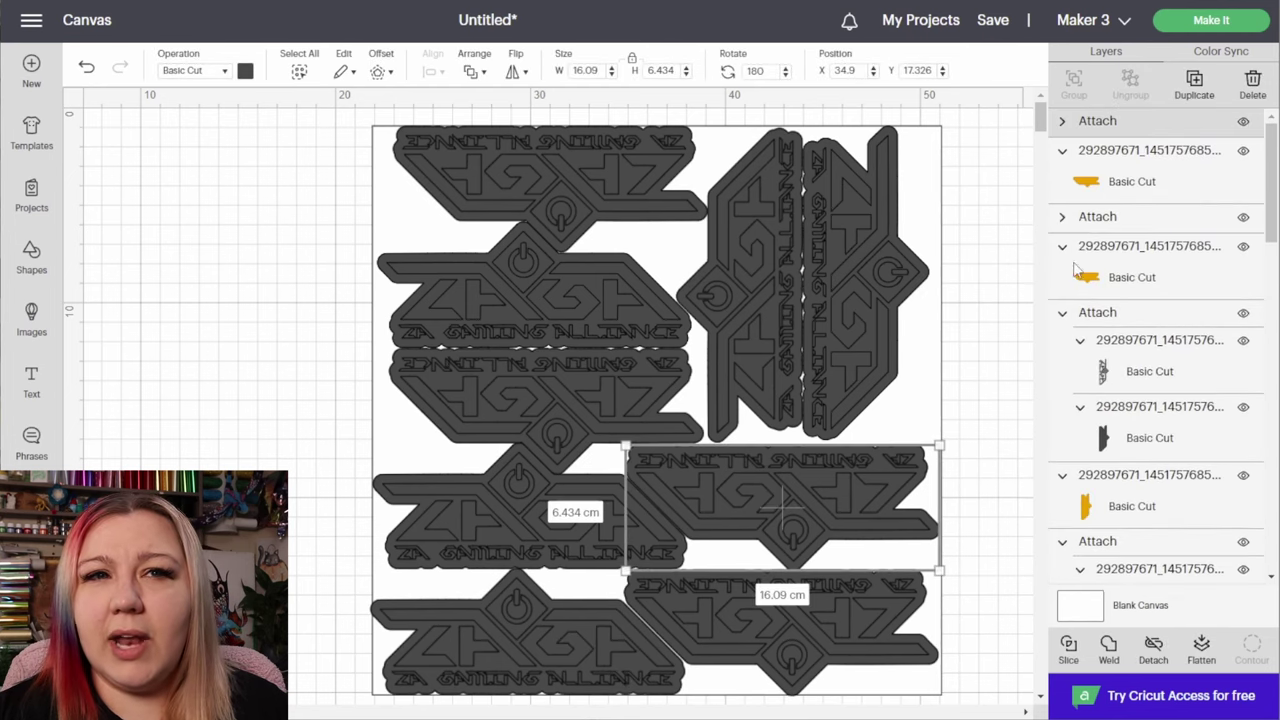
pyautogui.click(1063, 313)
pyautogui.click(1062, 408)
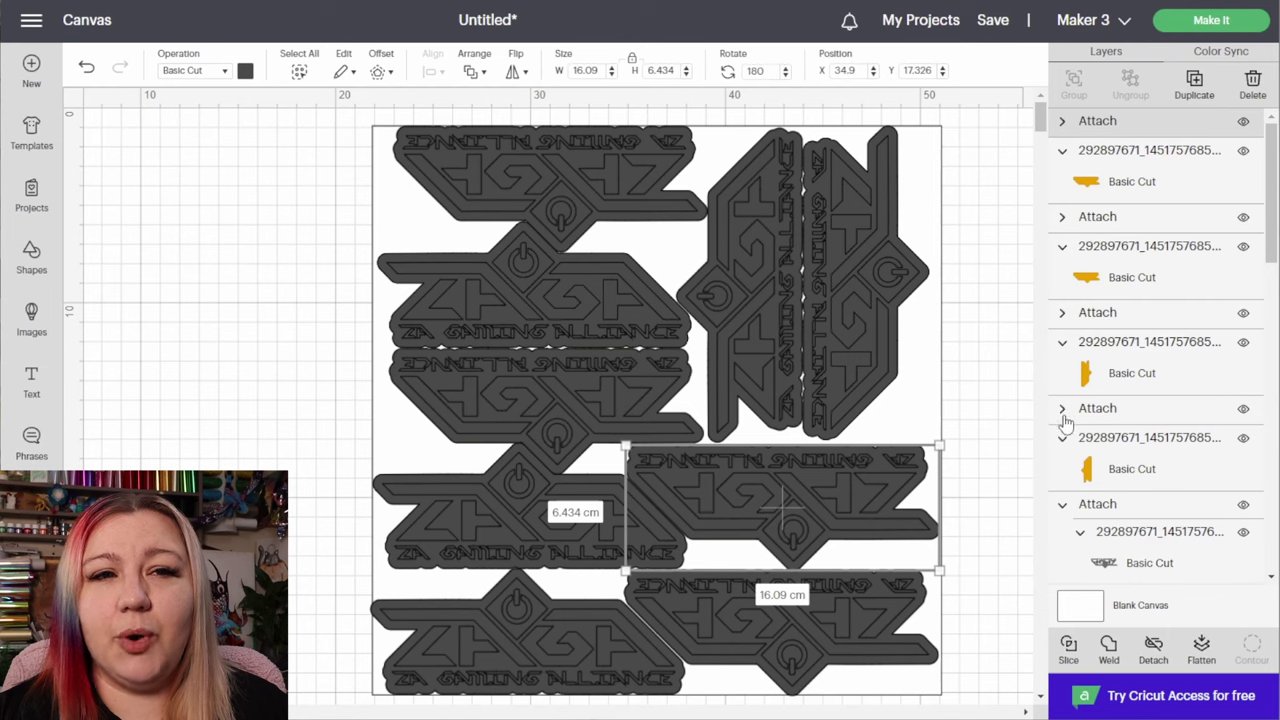
pyautogui.click(1063, 506)
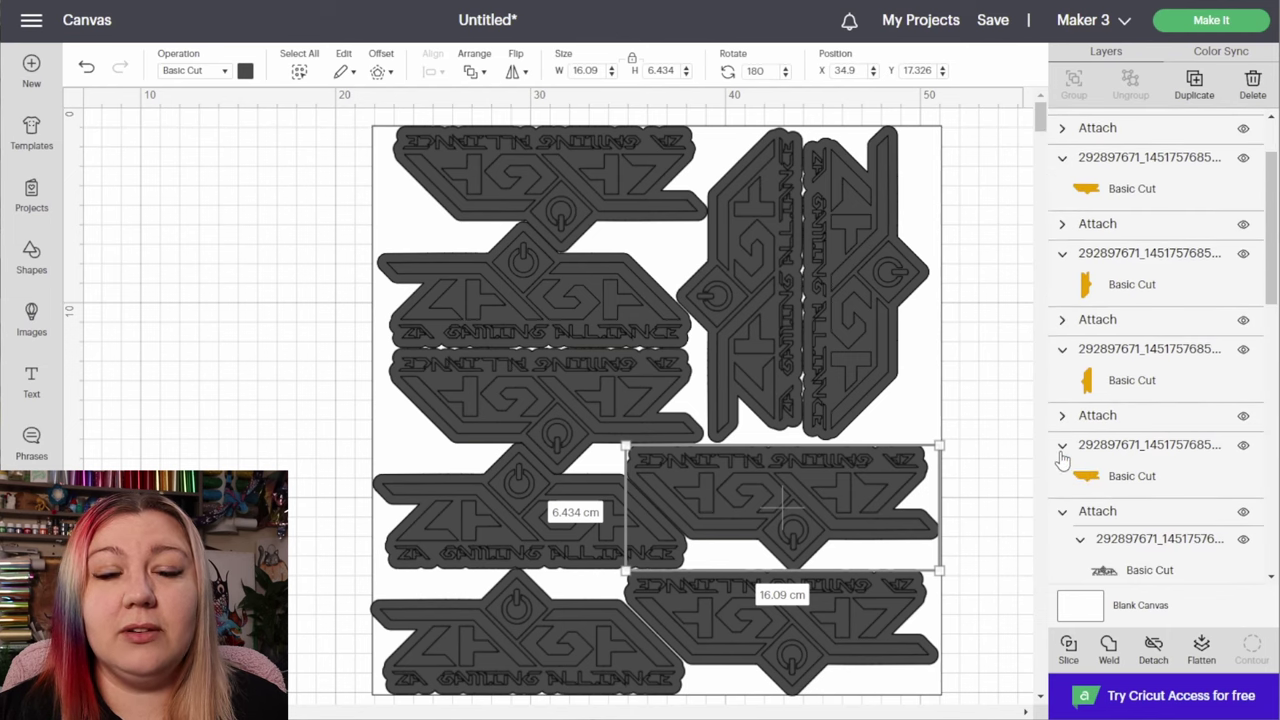
pyautogui.click(1062, 452)
pyautogui.click(1062, 452)
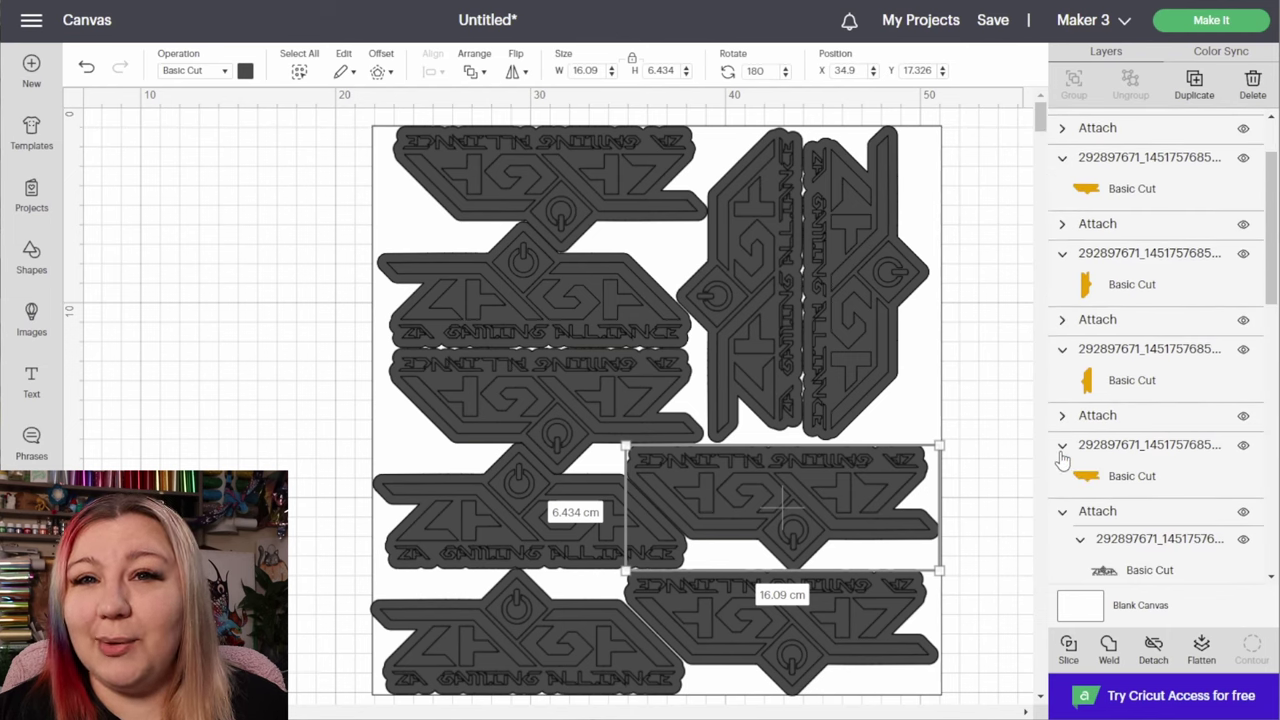
# Step: Select every gray logo sticker on the white square together
pyautogui.click(995, 460)
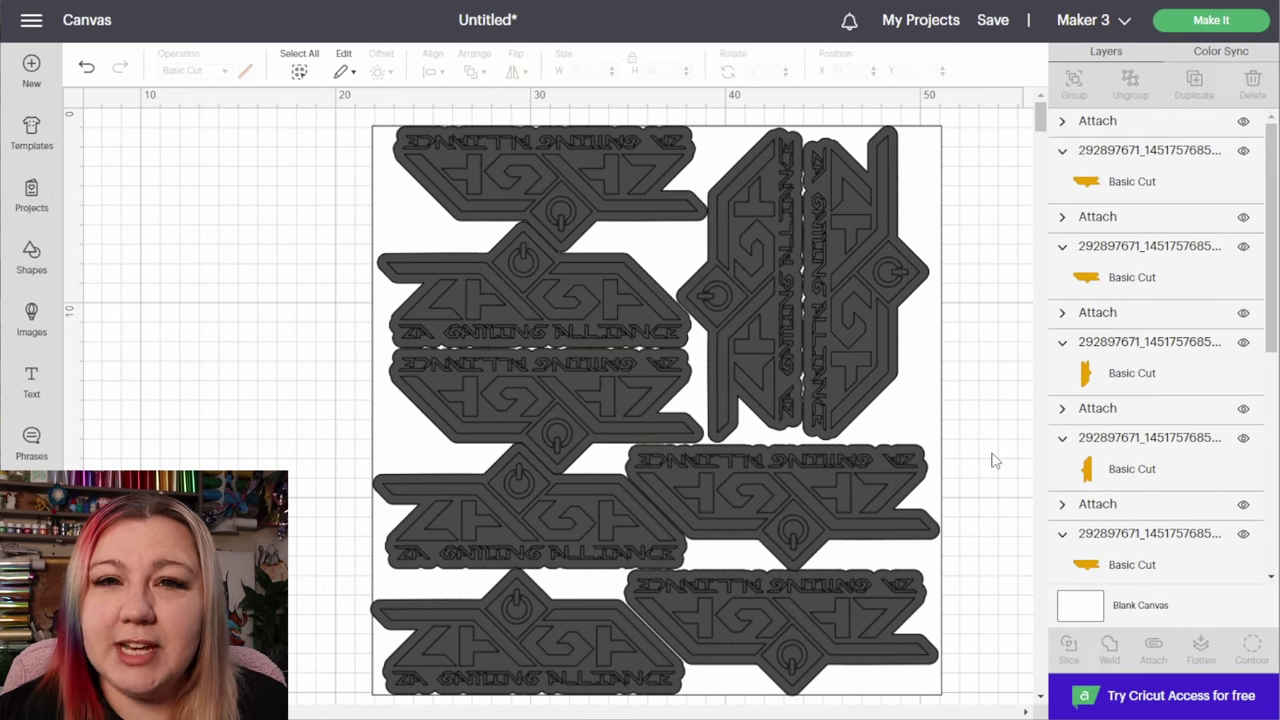
pyautogui.click(757, 613)
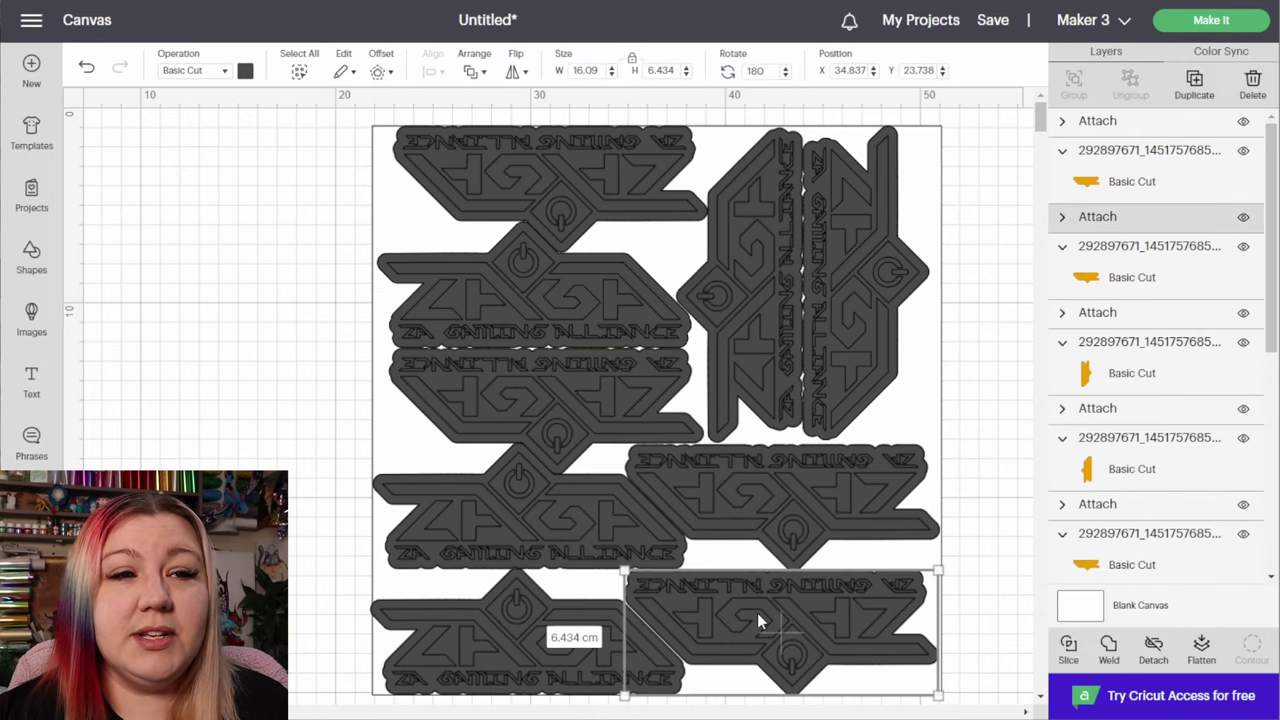
pyautogui.keyDown('shift'); pyautogui.click(544, 648); pyautogui.keyUp('shift')
pyautogui.keyDown('shift'); pyautogui.click(545, 520); pyautogui.keyUp('shift')
pyautogui.keyDown('shift'); pyautogui.click(748, 500); pyautogui.keyUp('shift')
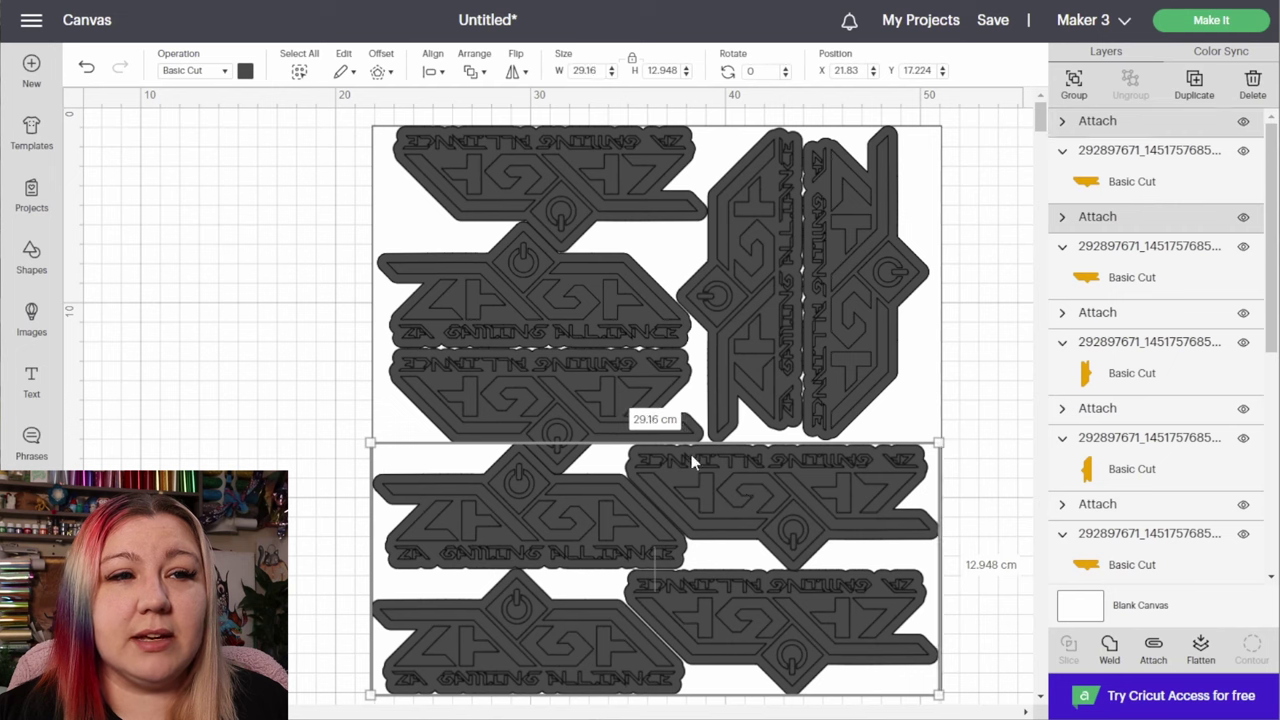
pyautogui.keyDown('shift'); pyautogui.click(591, 395); pyautogui.keyUp('shift')
pyautogui.keyDown('shift'); pyautogui.click(846, 329); pyautogui.keyUp('shift')
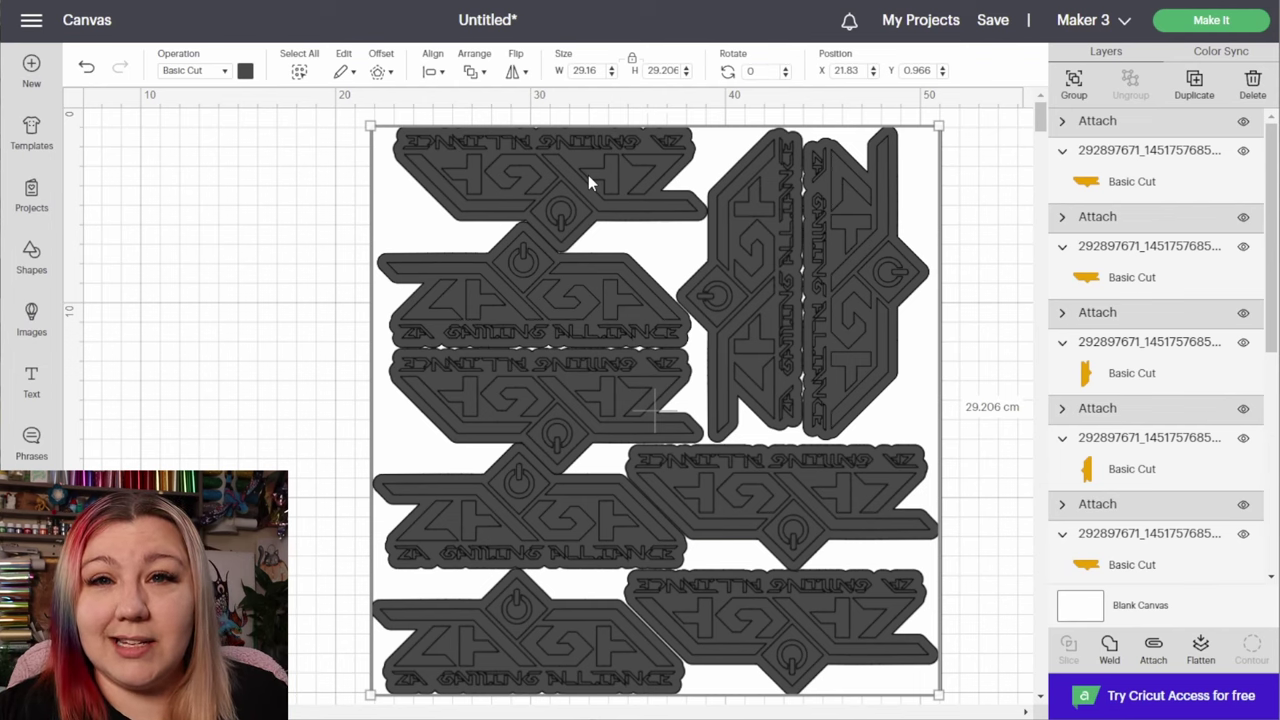
# Step: Undo the last sticker change, then attach all gray ZAGA stickers into one 29.07 × 29.156 cm set
pyautogui.hotkey('ctrl', 'z')
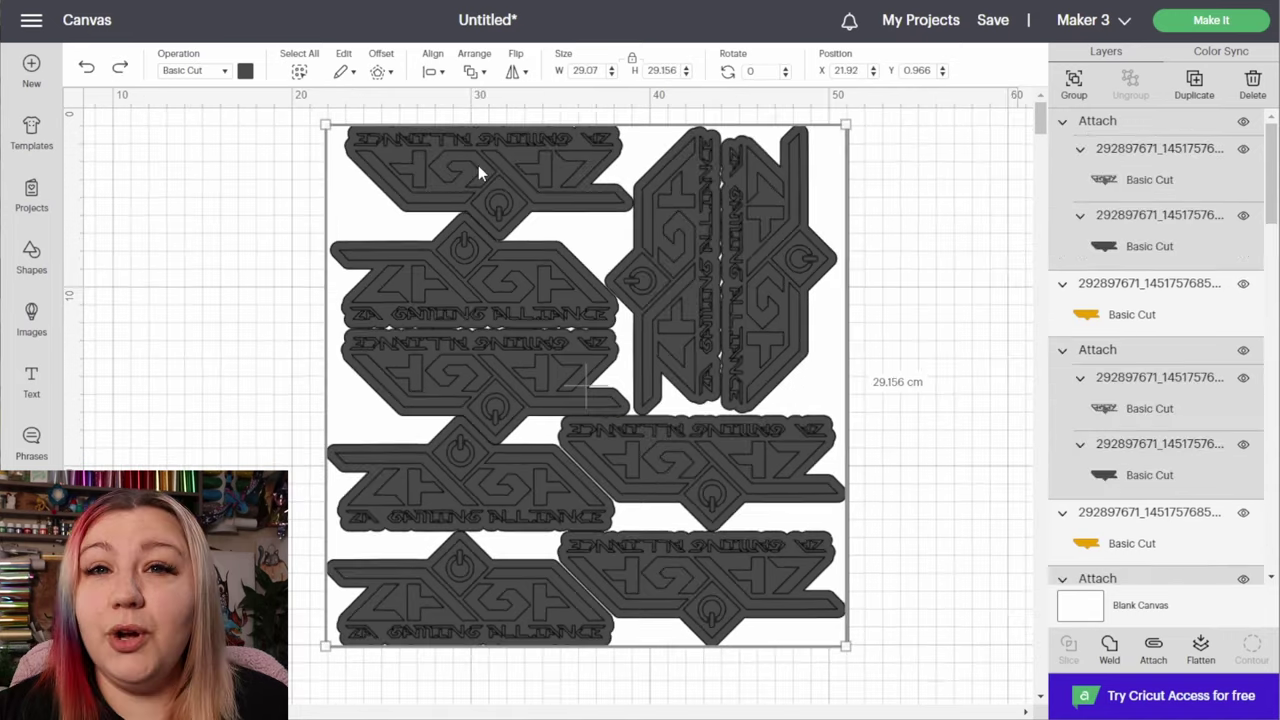
pyautogui.rightClick(511, 158)
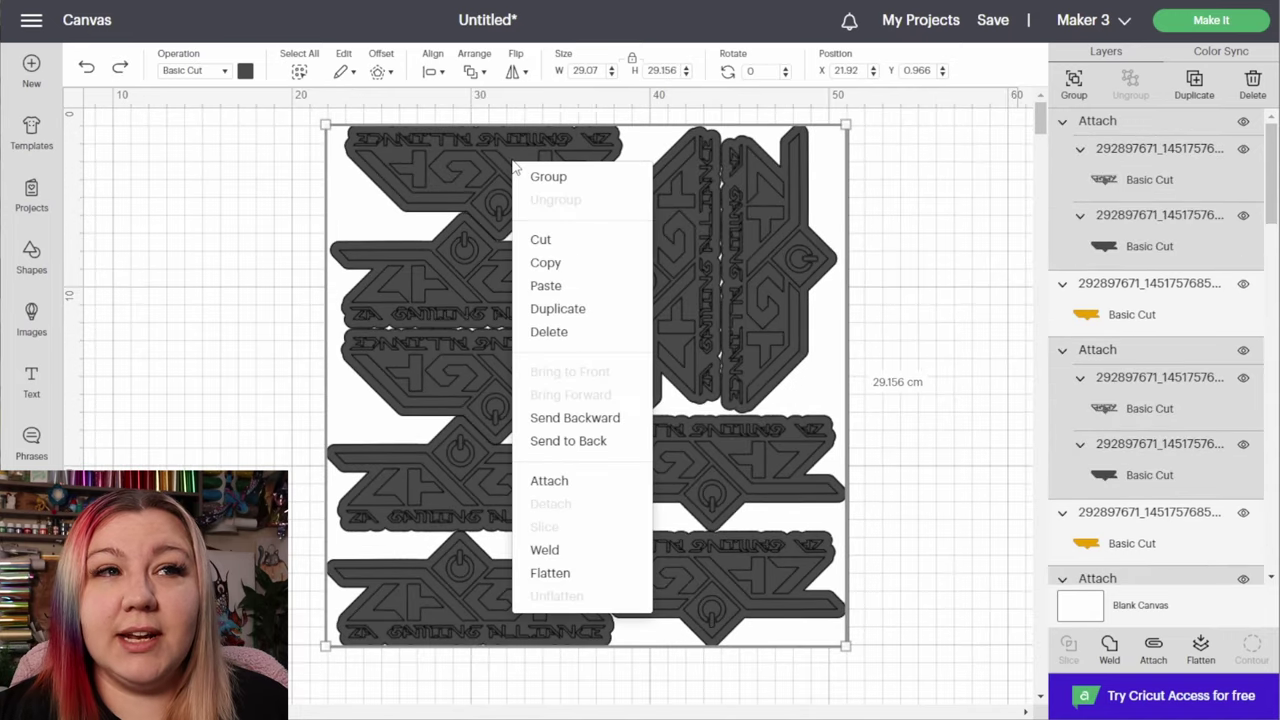
pyautogui.click(549, 481)
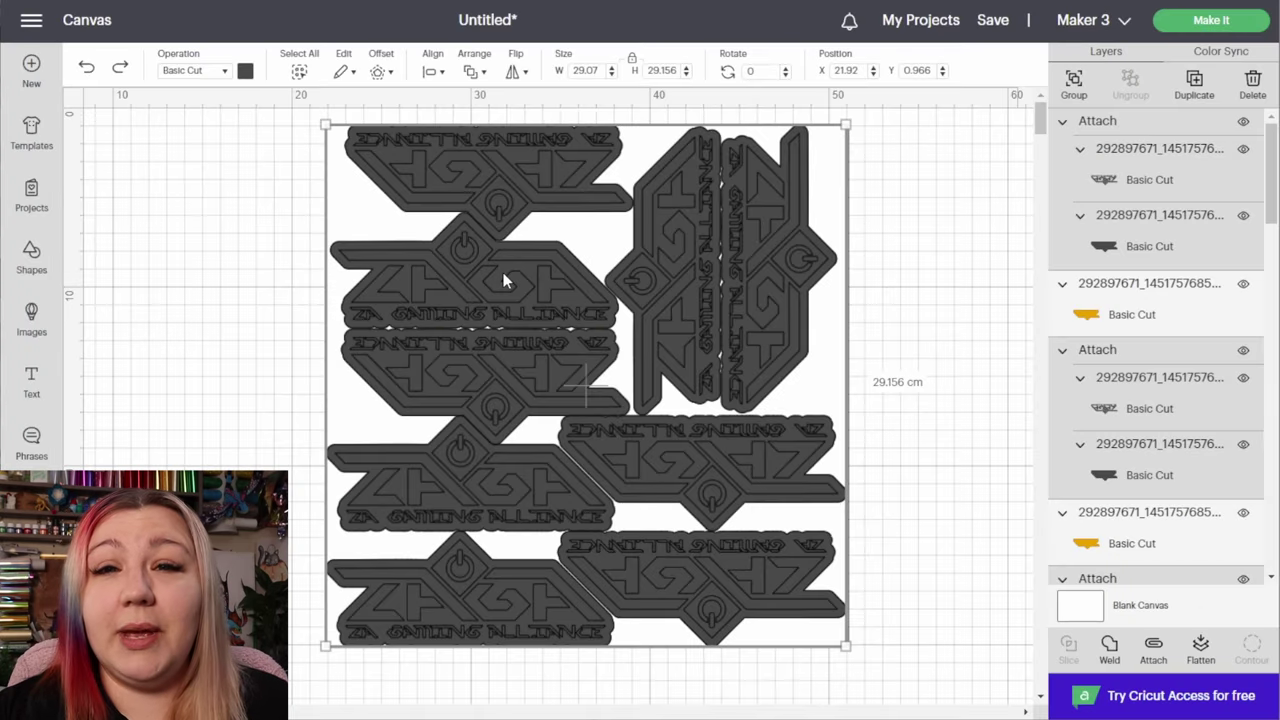
pyautogui.rightClick(503, 272)
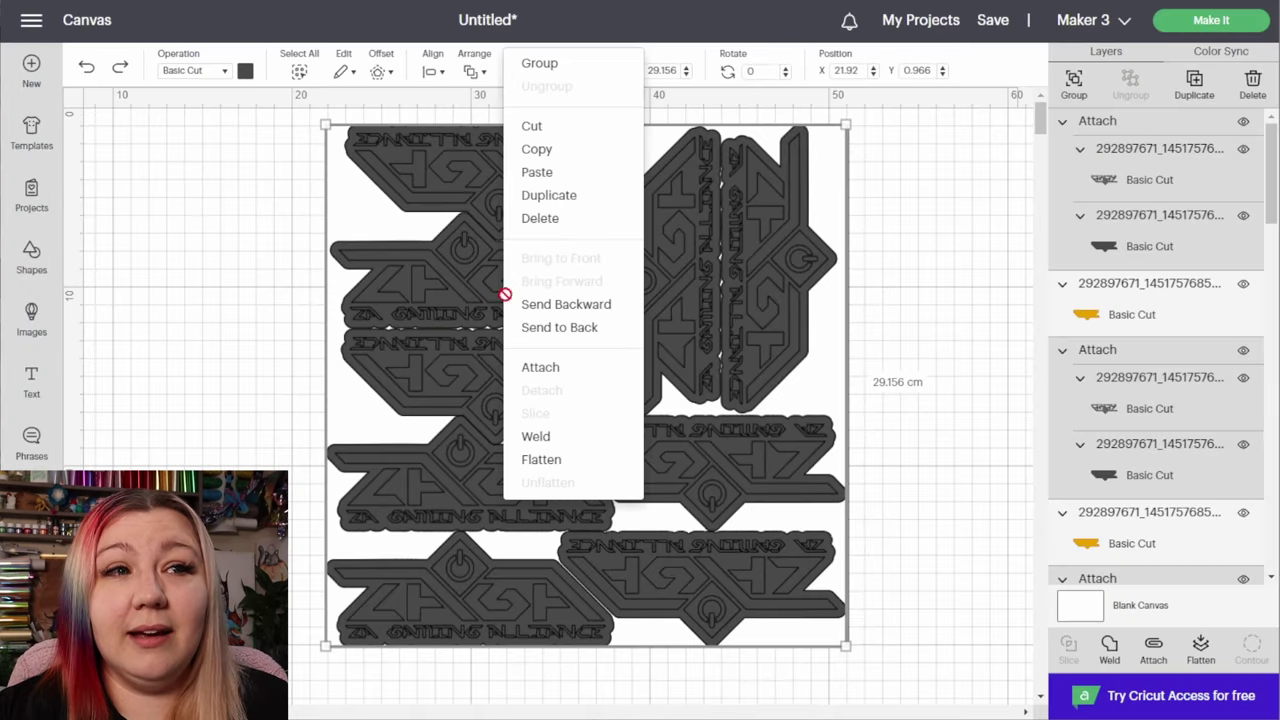
pyautogui.click(533, 370)
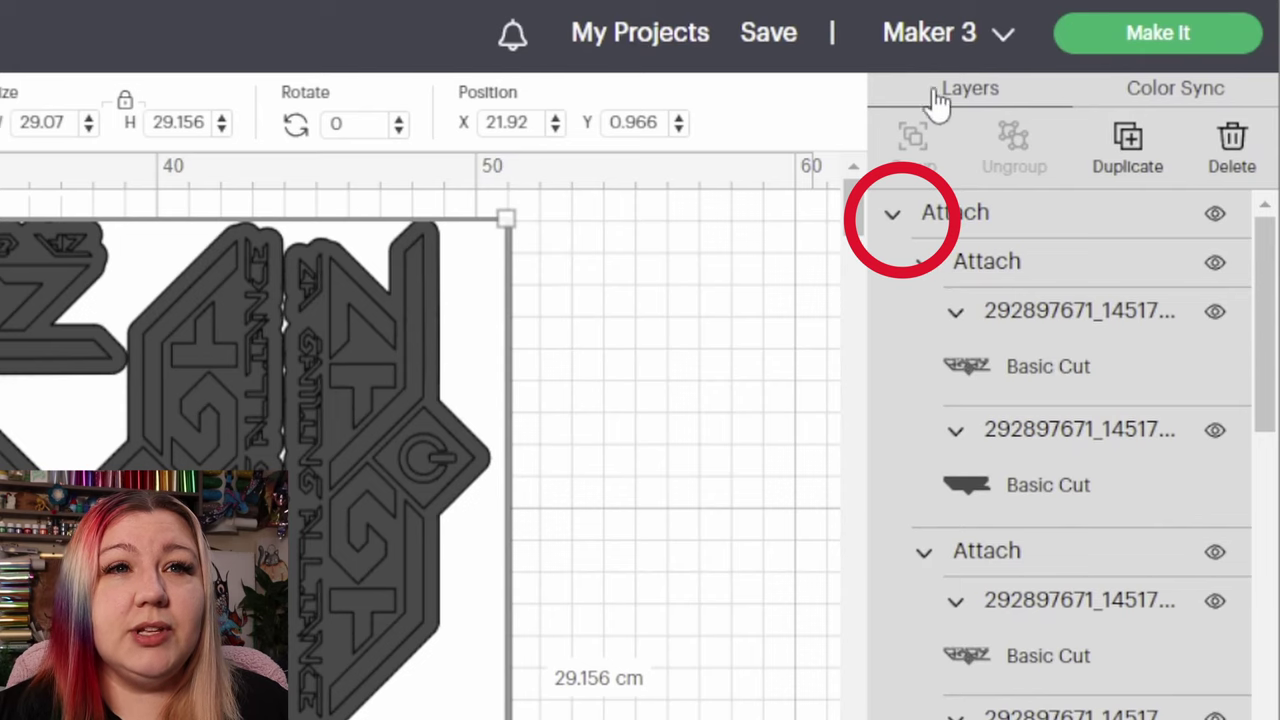
# Step: Select every orange backing shape in the Layers panel and attach them together
pyautogui.click(1062, 123)
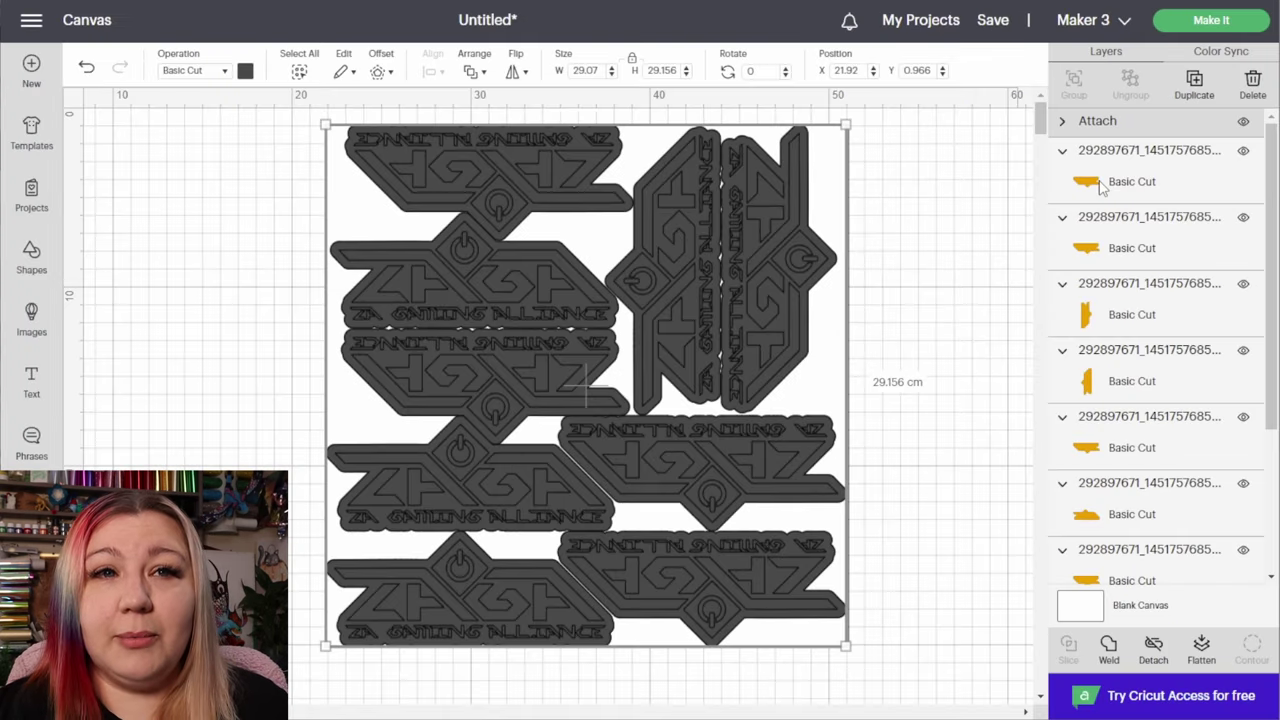
pyautogui.click(962, 333)
pyautogui.keyDown('shift'); pyautogui.click(1133, 258); pyautogui.keyUp('shift')
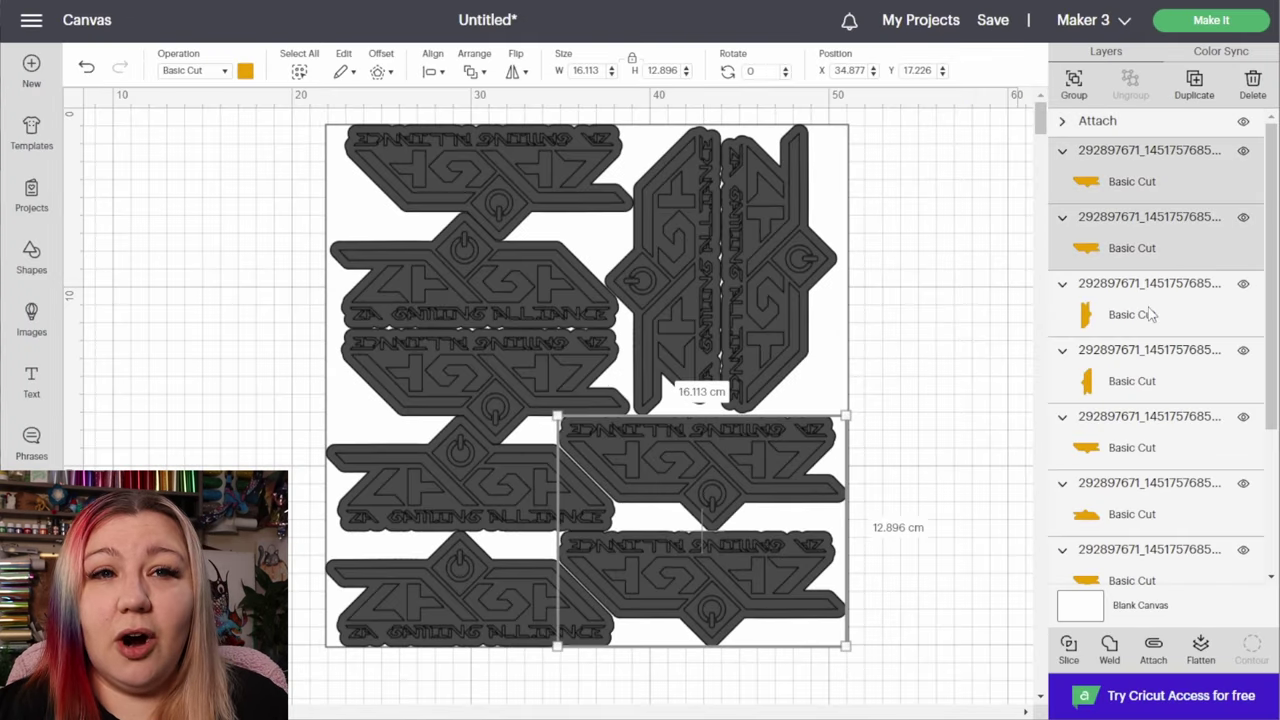
pyautogui.keyDown('shift'); pyautogui.click(1150, 315); pyautogui.keyUp('shift')
pyautogui.keyDown('shift'); pyautogui.click(1134, 390); pyautogui.keyUp('shift')
pyautogui.keyDown('shift'); pyautogui.click(1120, 450); pyautogui.keyUp('shift')
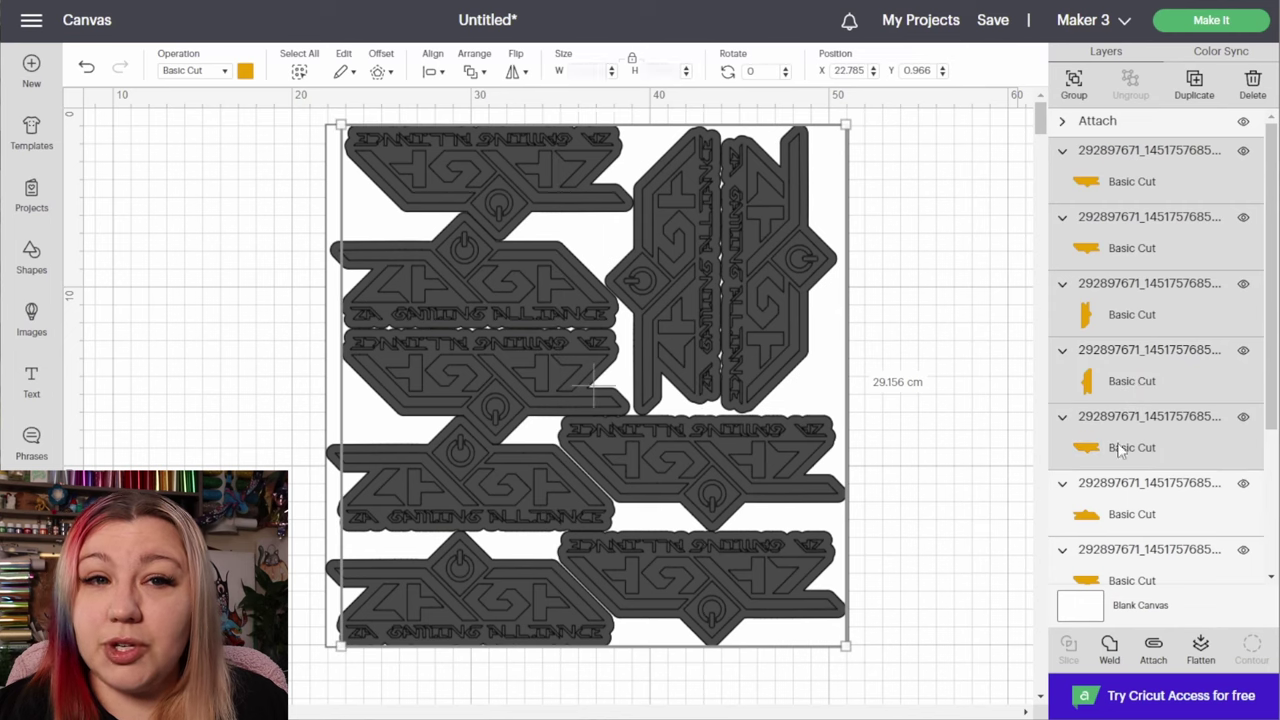
pyautogui.keyDown('shift'); pyautogui.click(1118, 512); pyautogui.keyUp('shift')
pyautogui.keyDown('shift'); pyautogui.click(1120, 580); pyautogui.keyUp('shift')
pyautogui.scroll(-2, 1128, 520)
pyautogui.keyDown('shift'); pyautogui.click(1133, 485); pyautogui.keyUp('shift')
pyautogui.scroll(-1, 1135, 495)
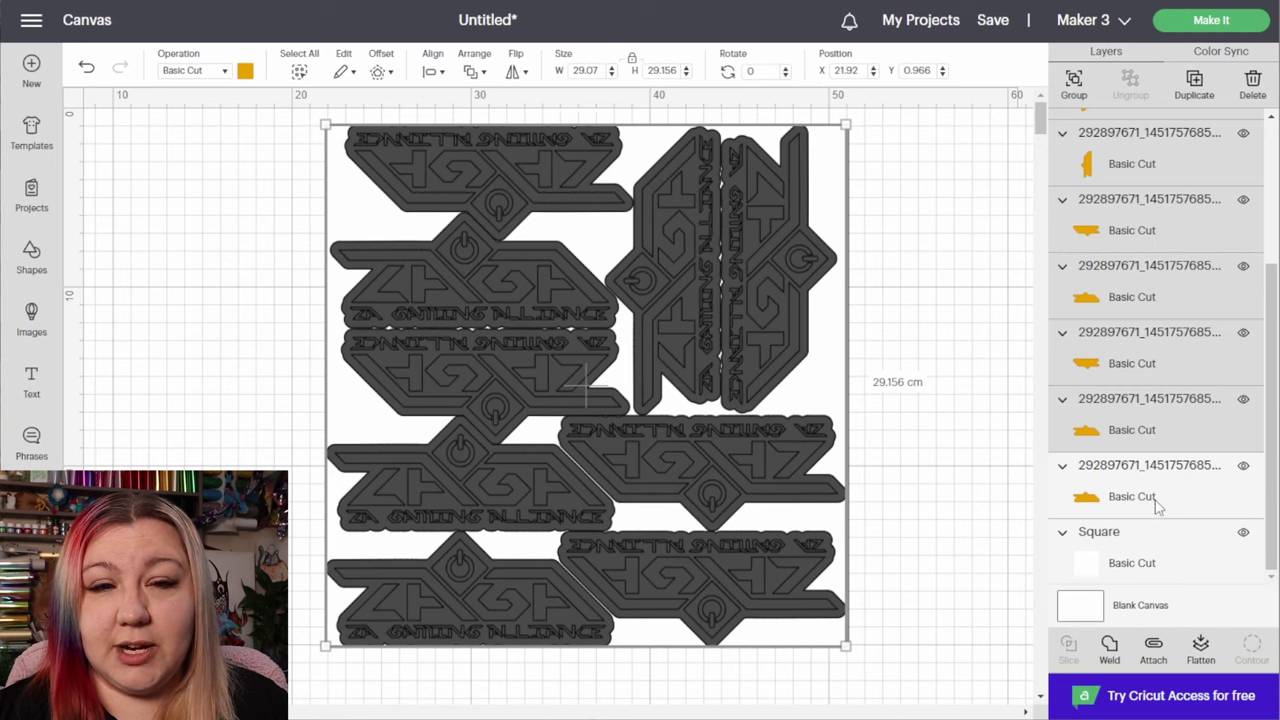
pyautogui.scroll(3, 1158, 505)
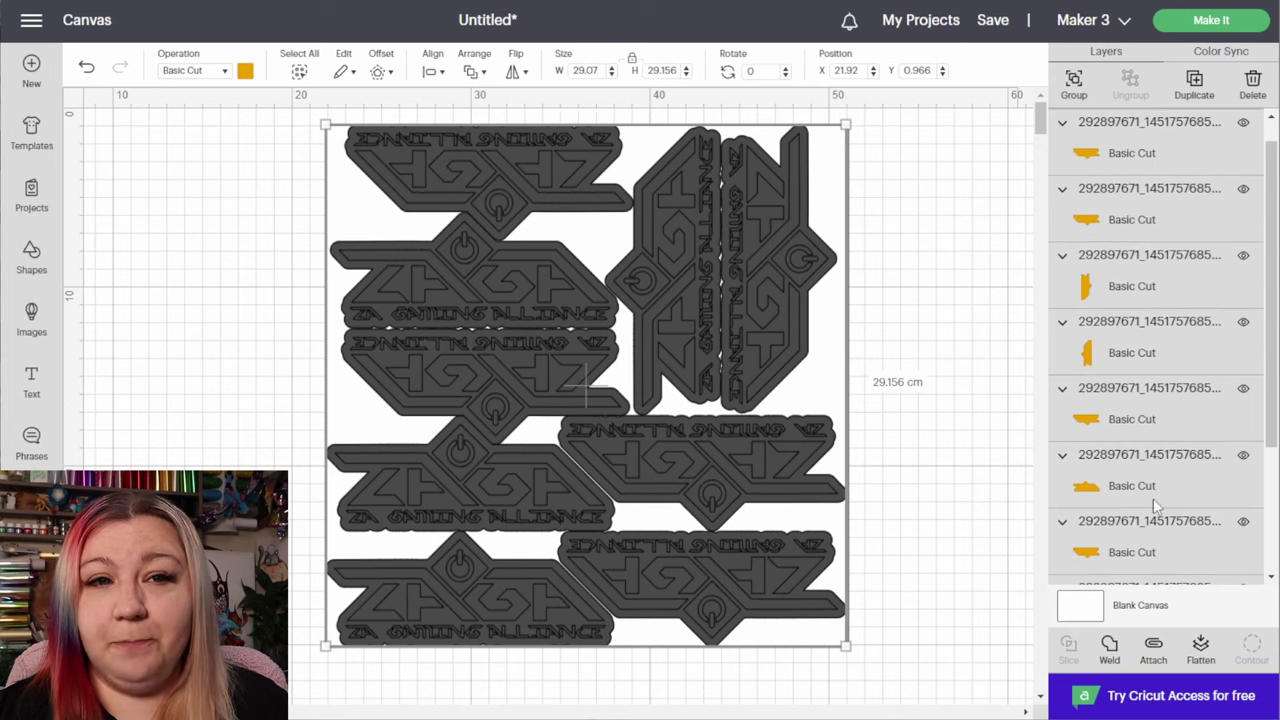
pyautogui.rightClick(1105, 355)
pyautogui.click(1144, 447)
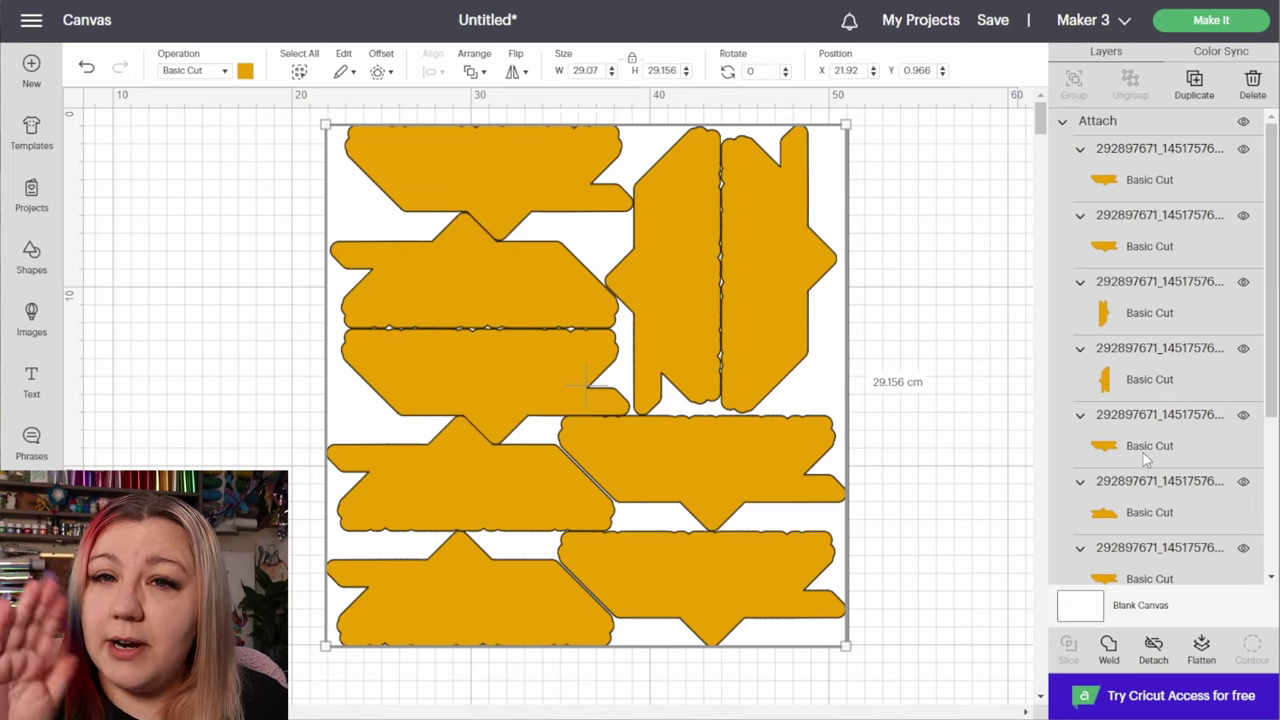
# Step: Send the orange backing group behind the gray stickers and hide the square background
pyautogui.click(663, 281)
pyautogui.rightClick(666, 281)
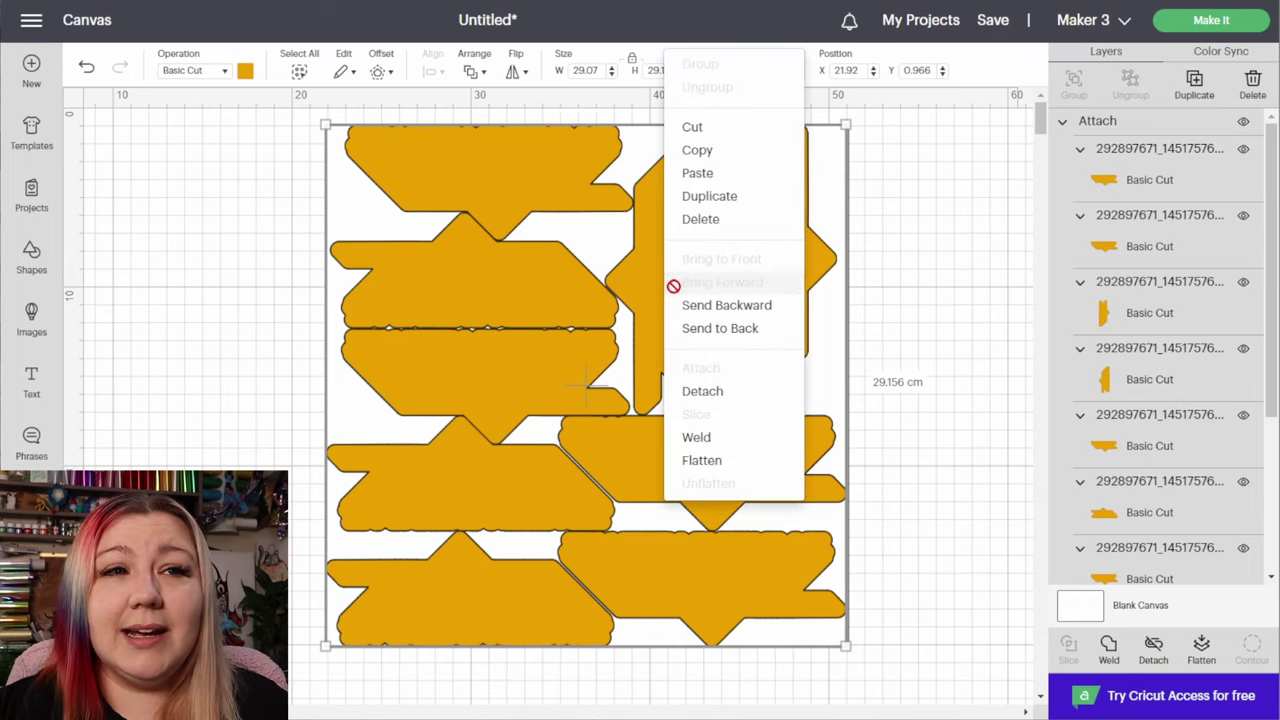
pyautogui.click(705, 330)
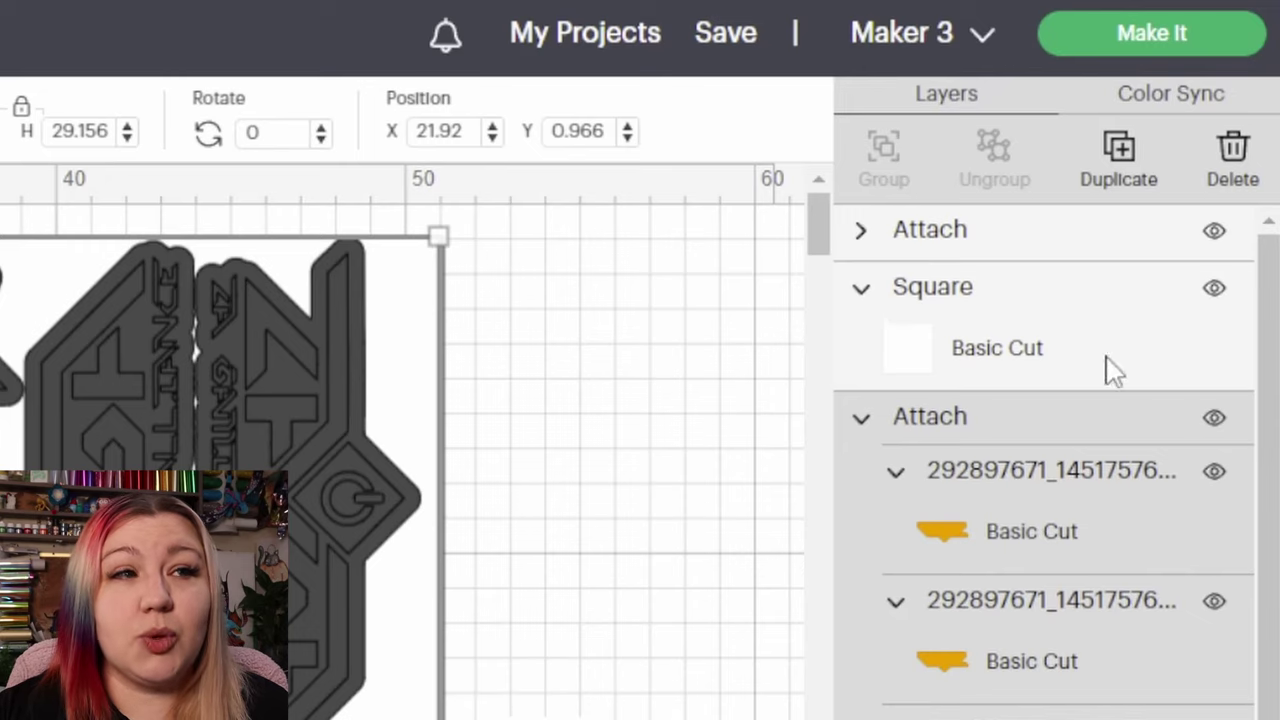
pyautogui.click(1214, 288)
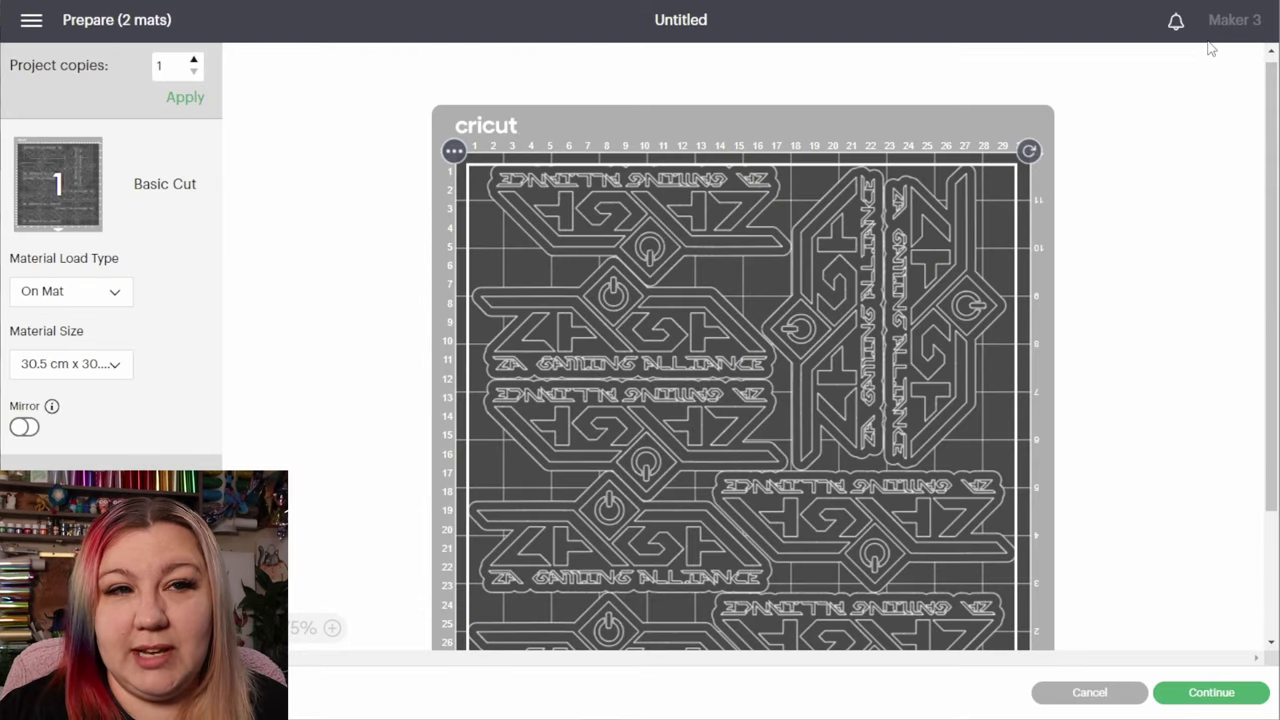
# Step: Compare the gray sticker mat and orange backing mat previews, then proceed to the Make screen
pyautogui.click(262, 628)
pyautogui.click(617, 403)
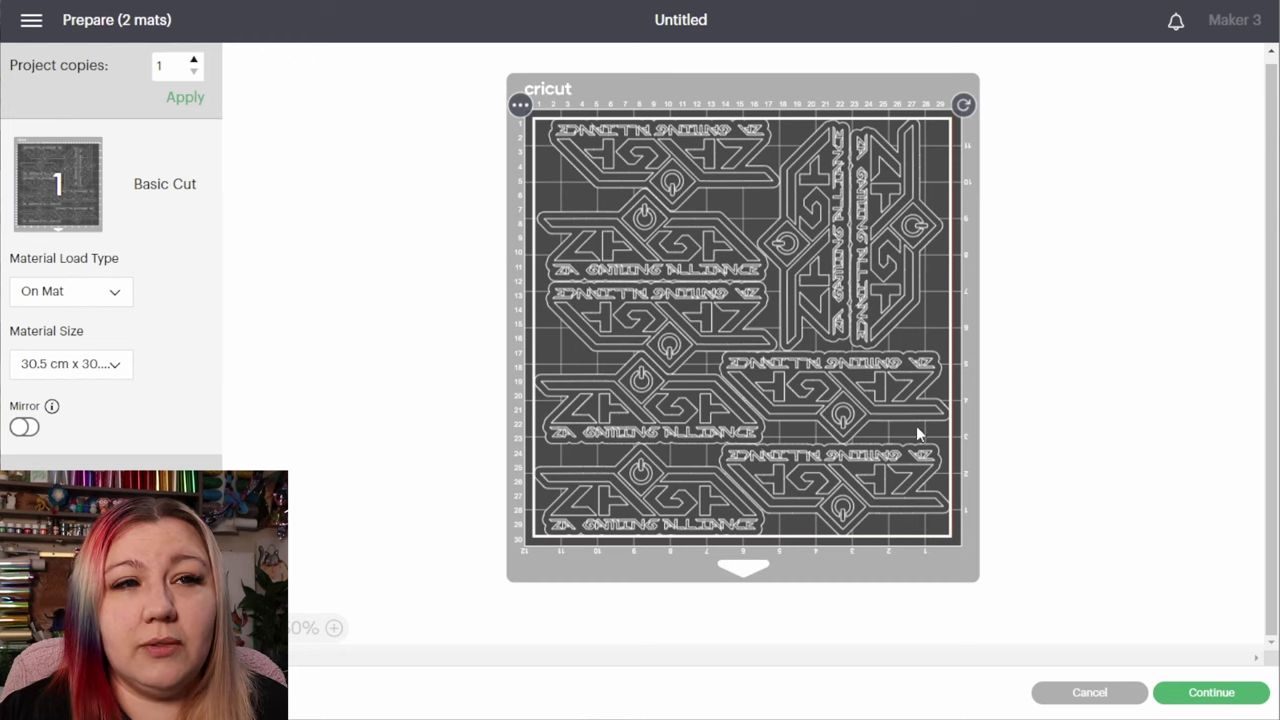
pyautogui.click(58, 520)
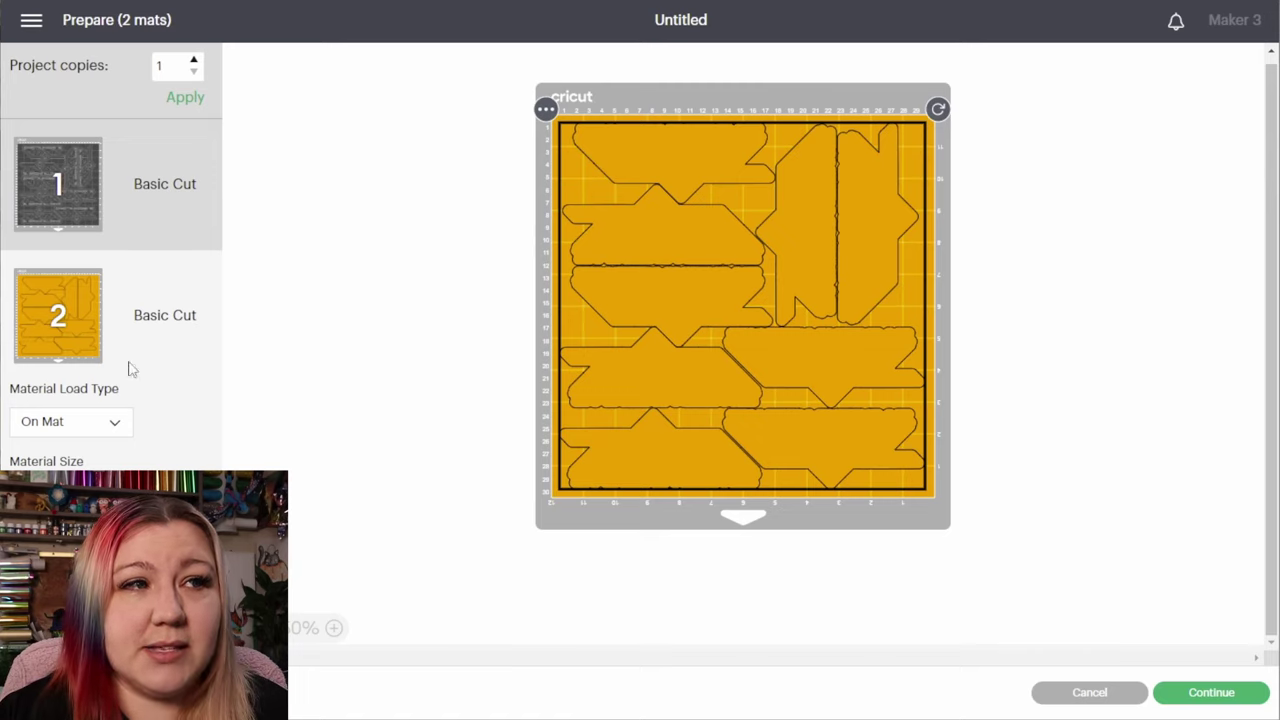
pyautogui.click(76, 220)
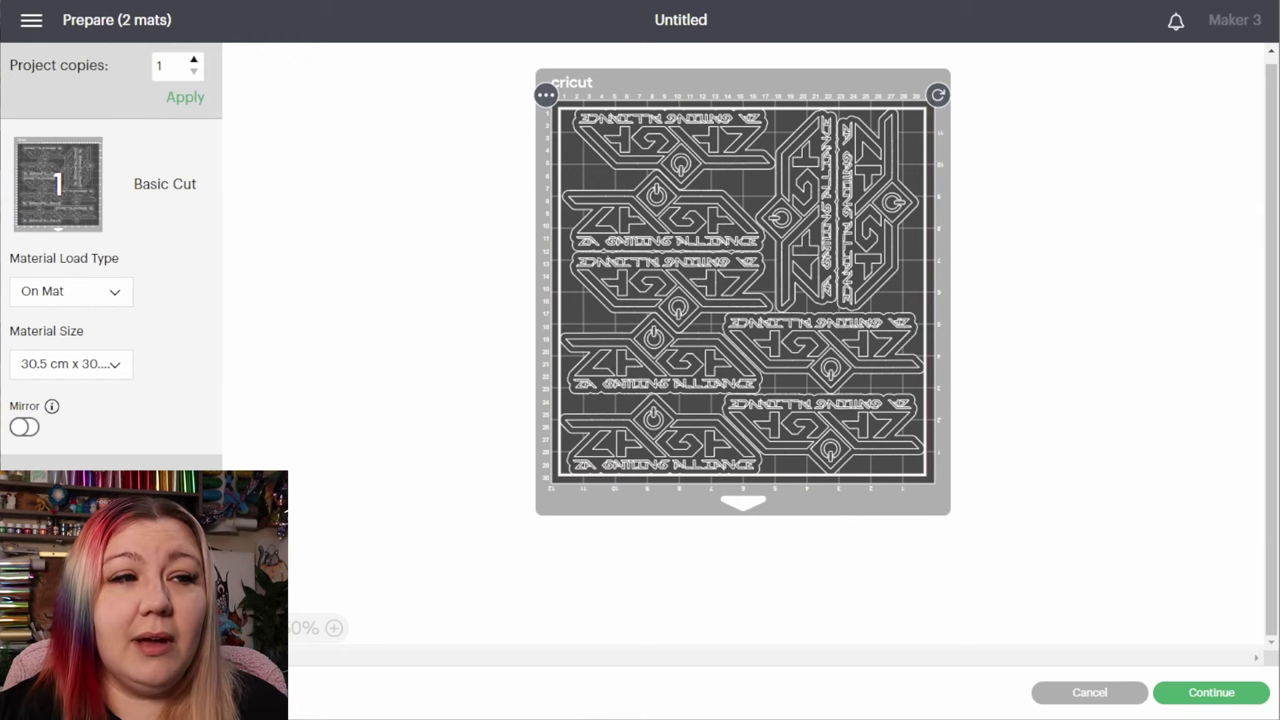
pyautogui.click(58, 520)
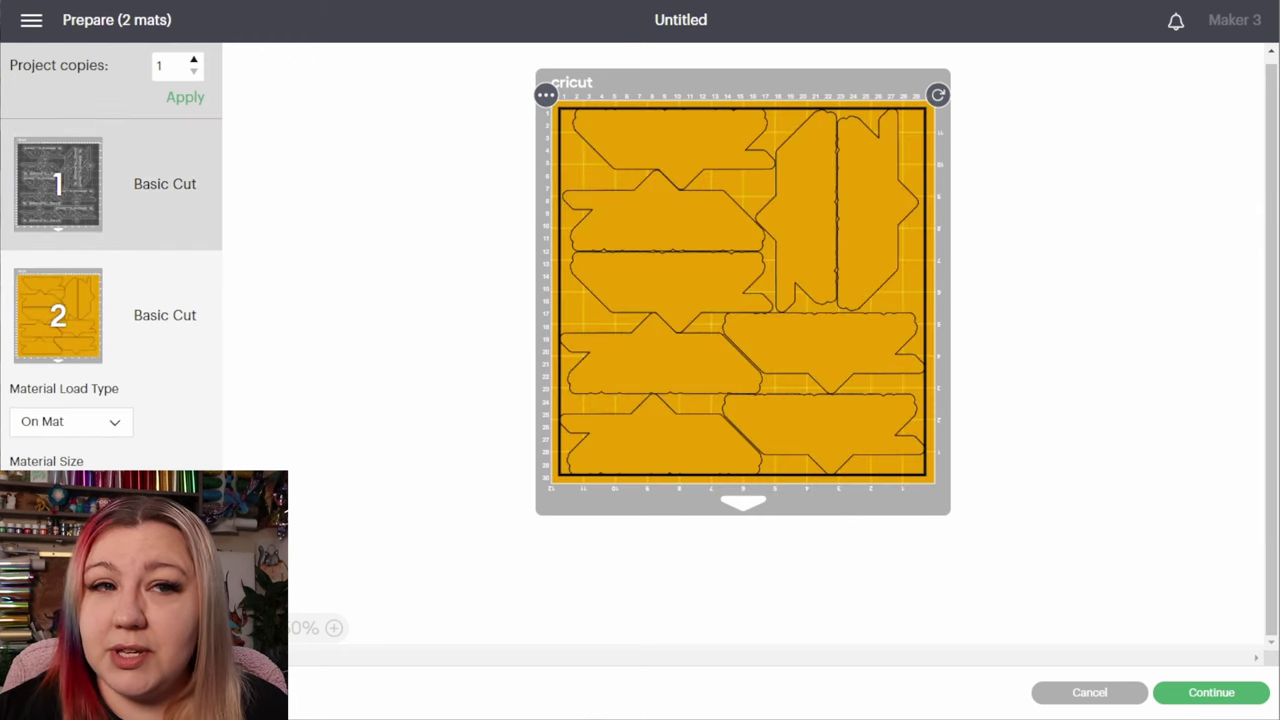
pyautogui.click(63, 193)
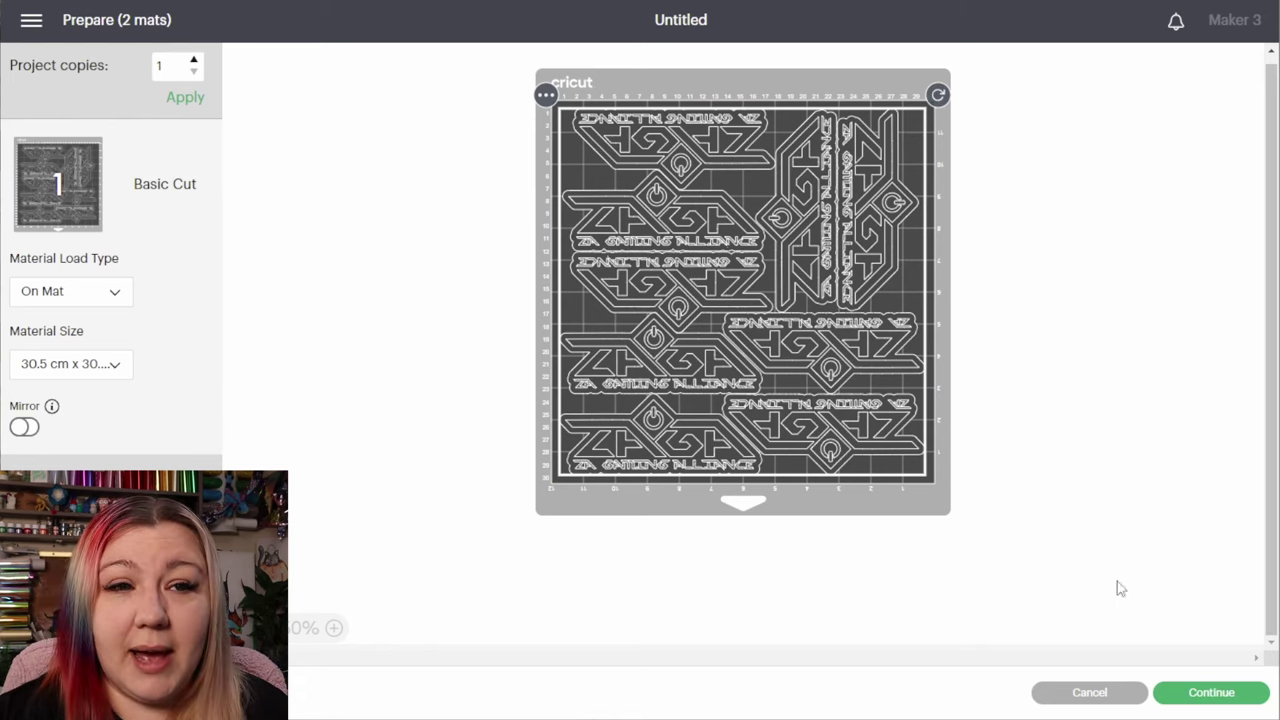
pyautogui.click(1195, 691)
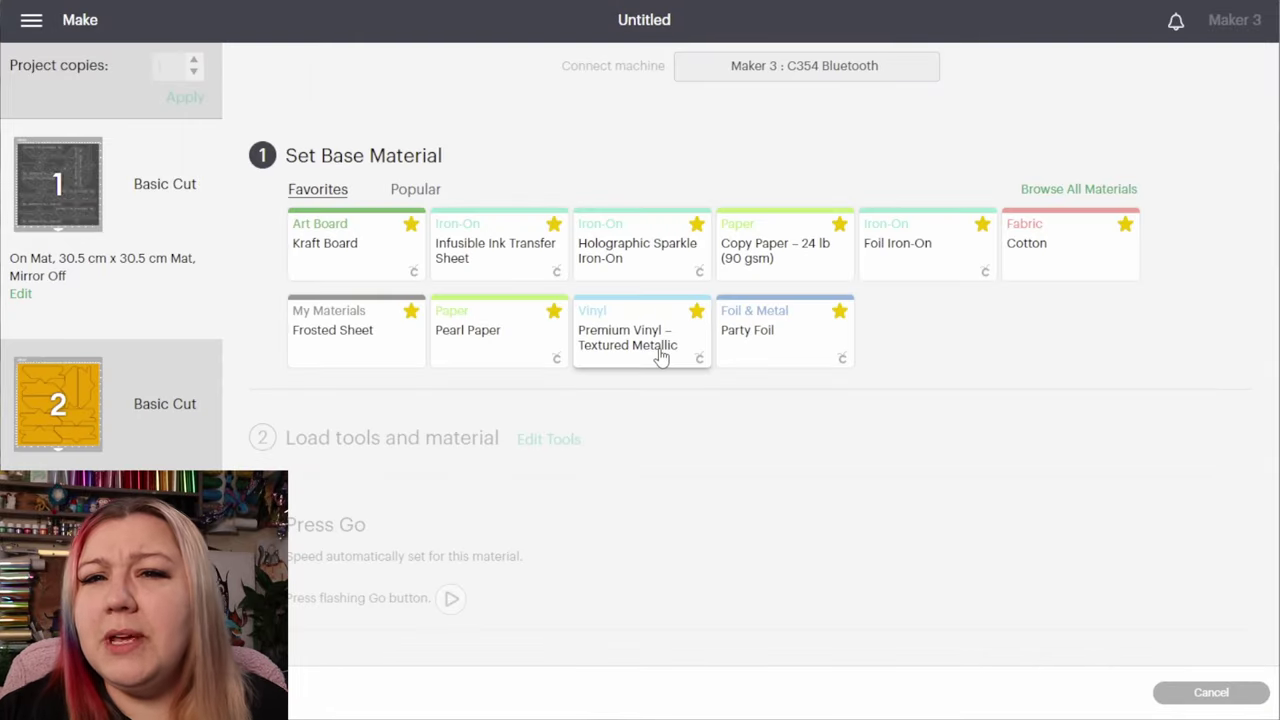
# Step: Choose Premium Vinyl – Textured Metallic from Favorites as the base material
pyautogui.click(660, 357)
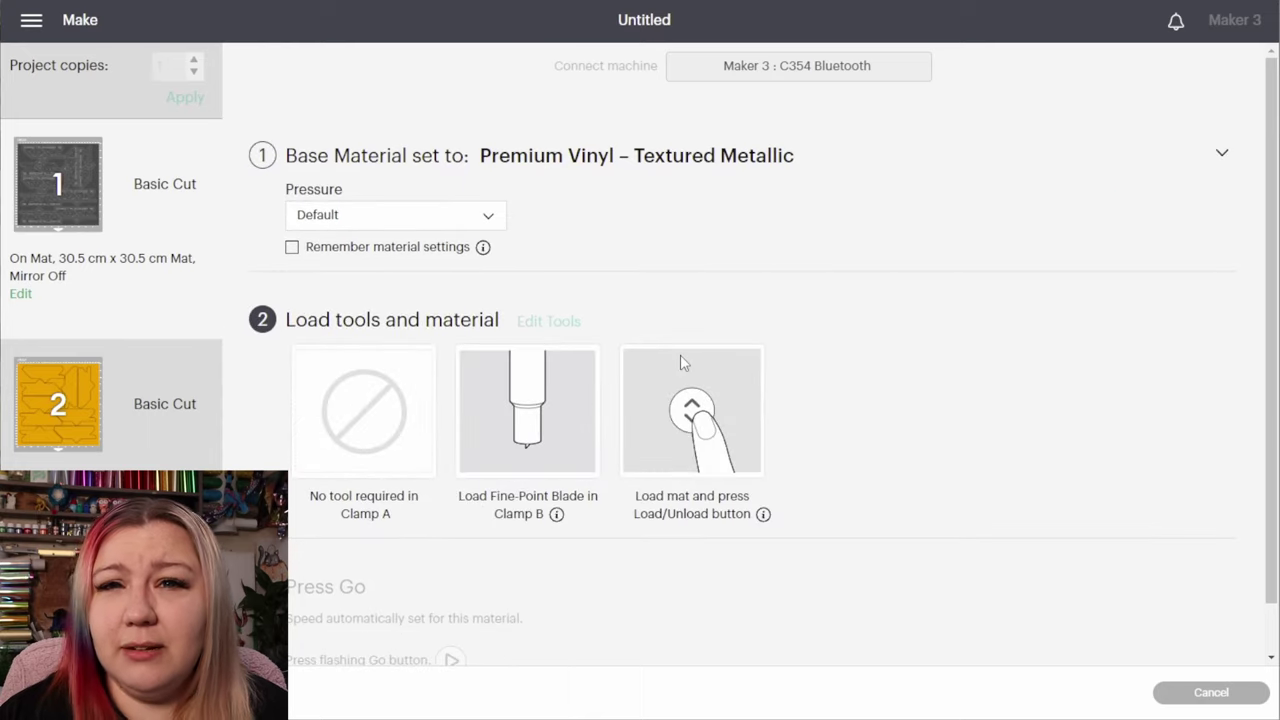